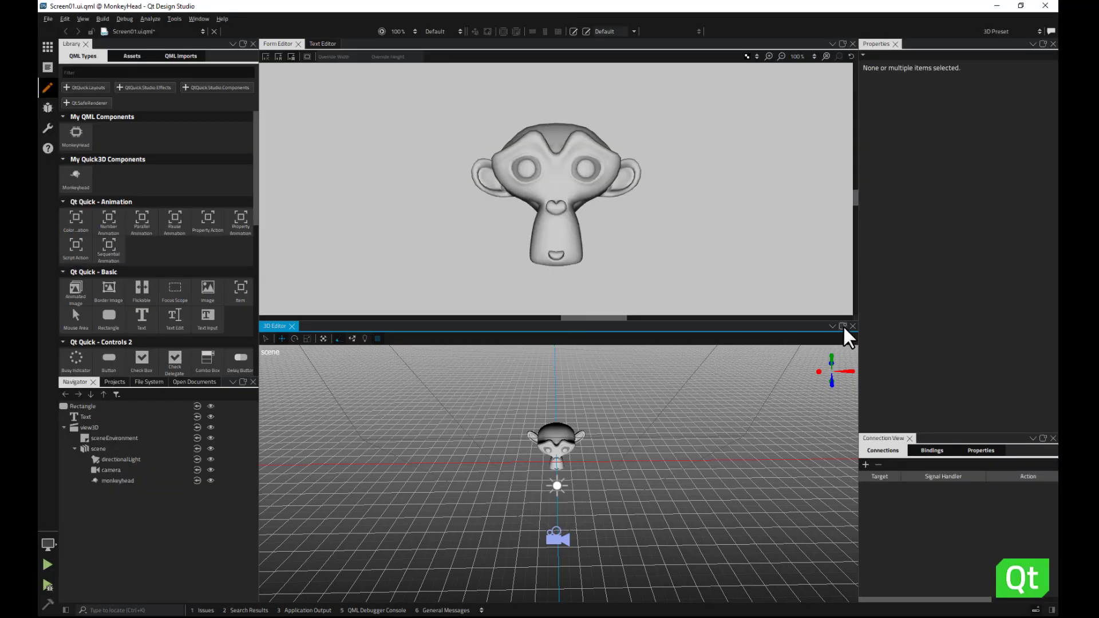
Step: Undock the 3D Editor panel into its own floating window
click(843, 326)
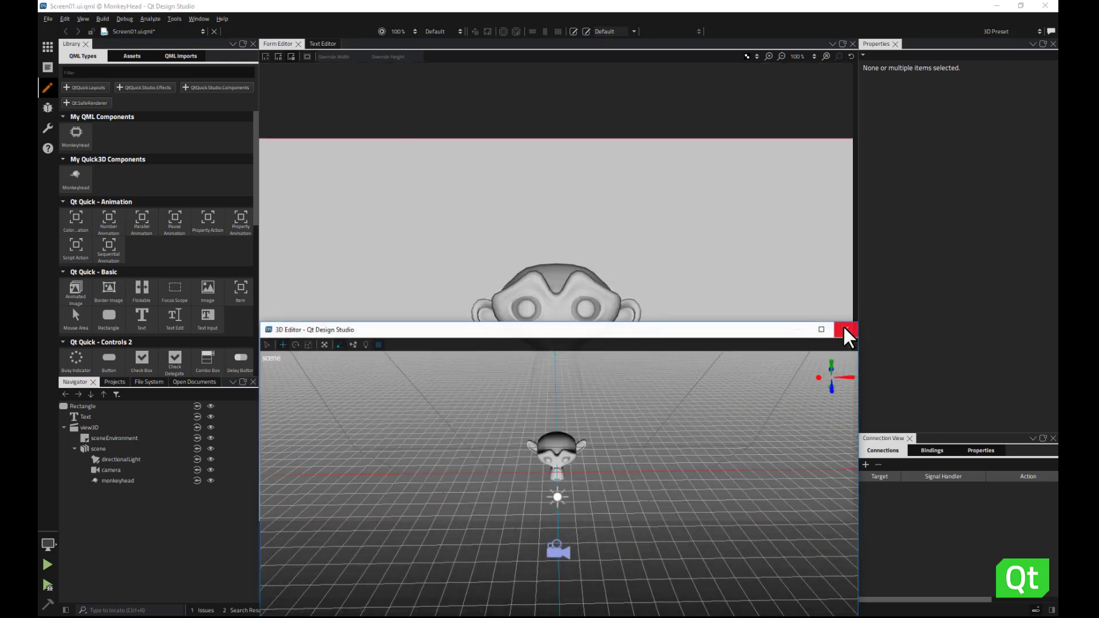
Step: Maximize the floating 3D Editor window, then orbit and zoom around the monkey scene
click(828, 329)
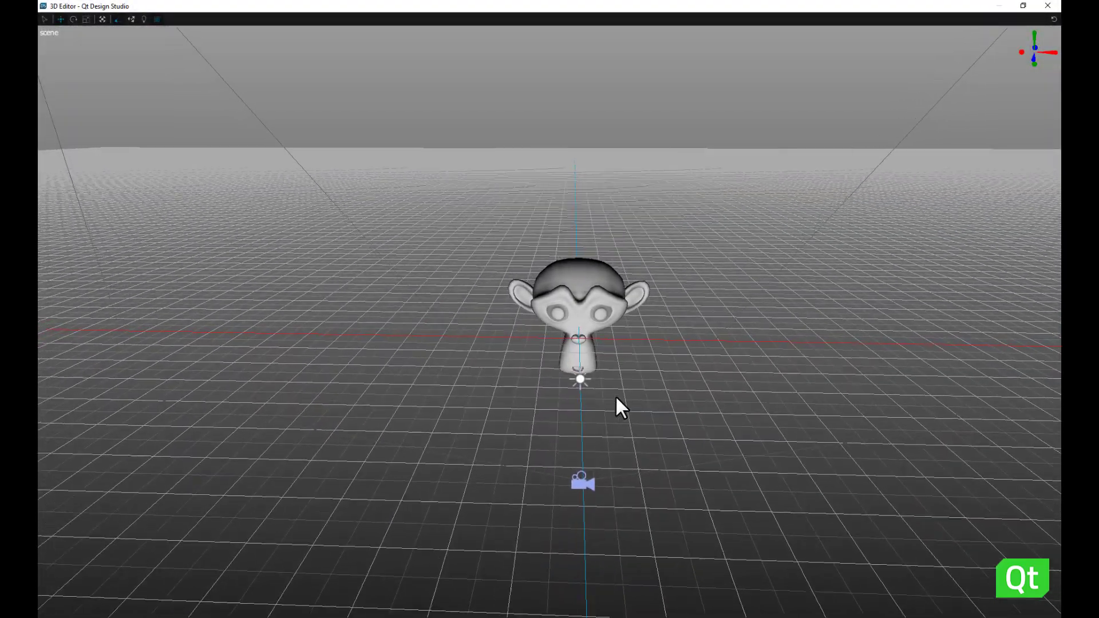
mouse_move(616, 395)
alt+mouse_down()
mouse_move(732, 400)
mouse_move(572, 417)
alt+mouse_up()
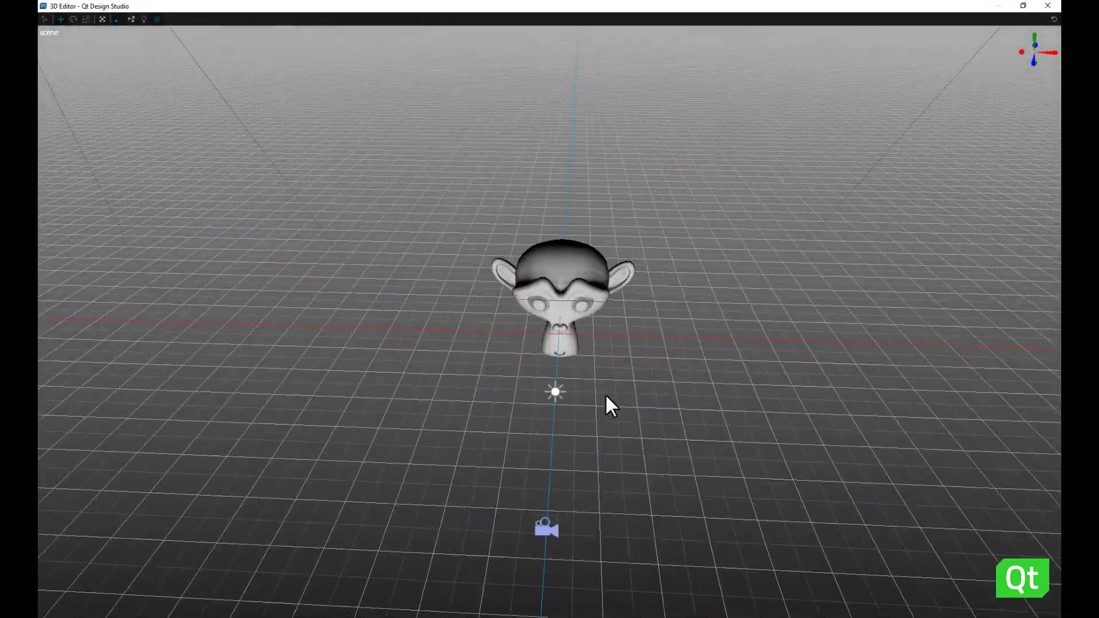
scroll(606, 393, up, 2)
scroll(605, 393, up, 3)
scroll(606, 392, down, 2)
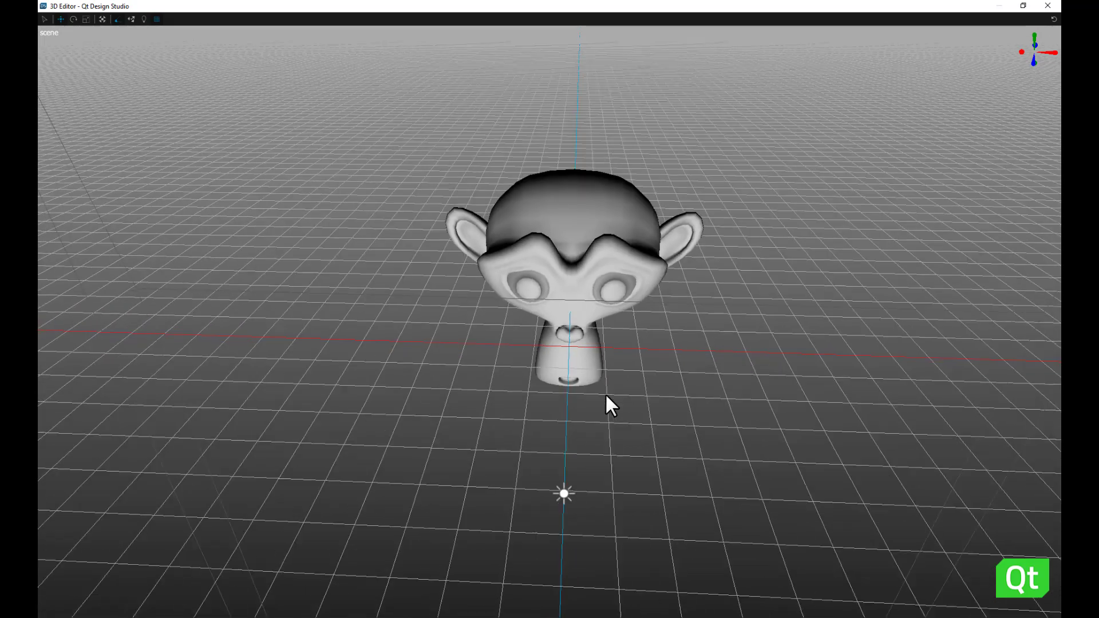
scroll(695, 483, down, 1)
scroll(696, 483, down, 1)
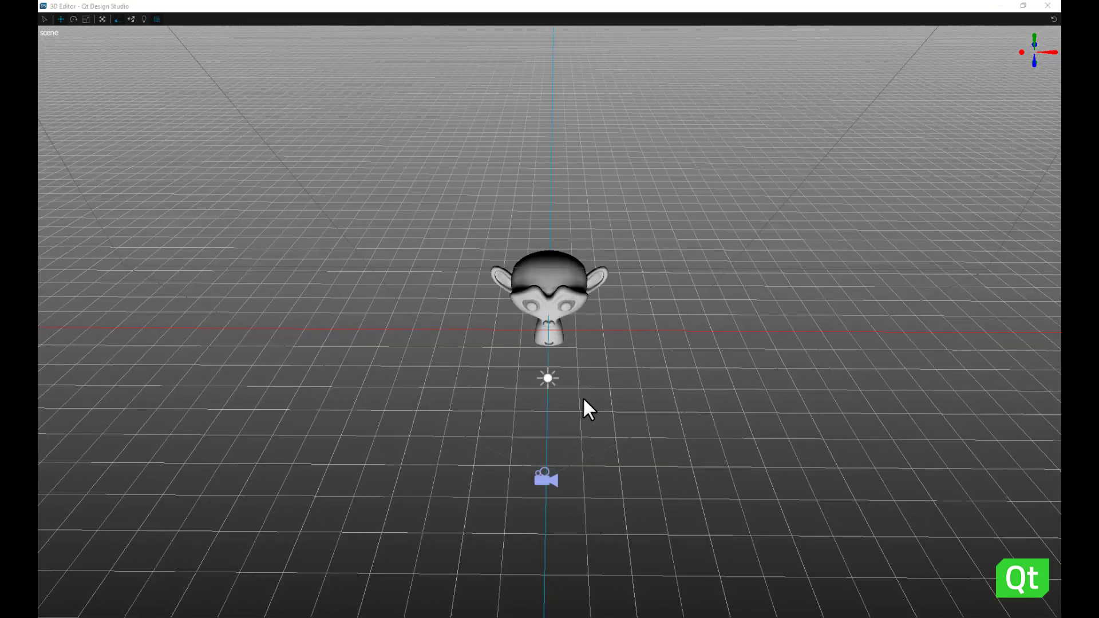
Step: Pan and orbit further around the monkey head, then zoom in and back out
alt+middle_drag(583, 396, 582, 396)
alt+drag(583, 395, 564, 335)
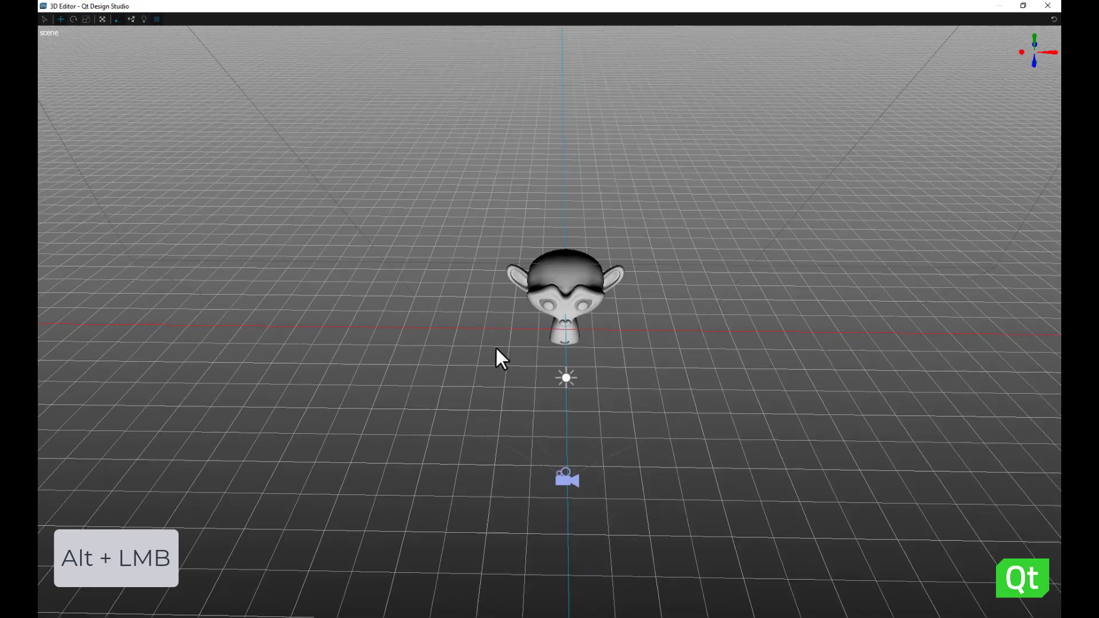
mouse_move(498, 351)
alt+mouse_down()
mouse_move(875, 353)
mouse_move(551, 377)
alt+mouse_up()
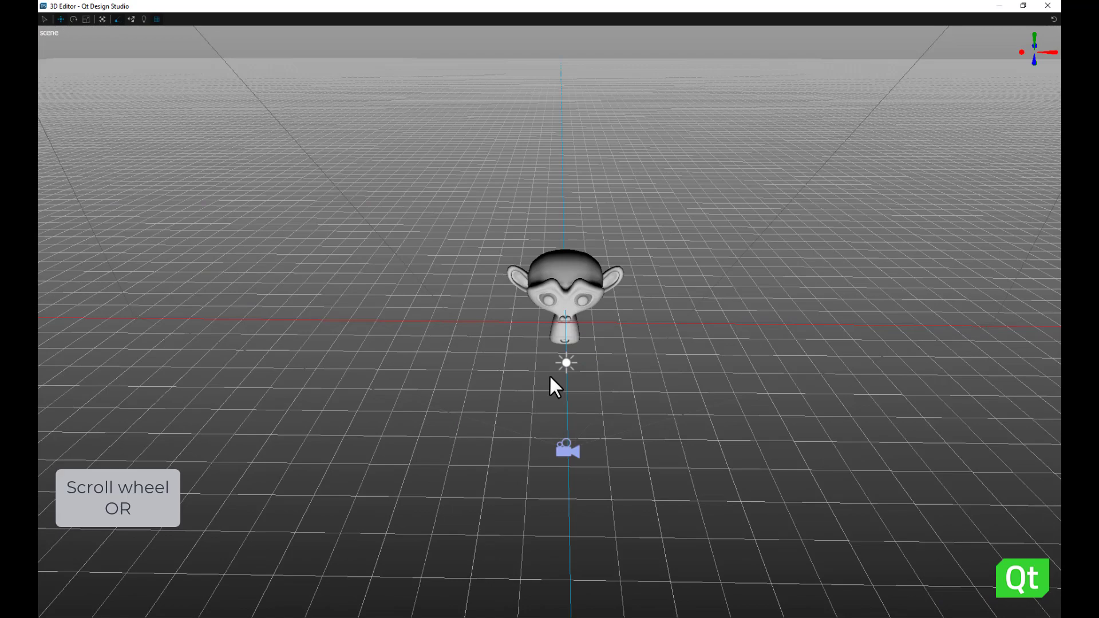
scroll(550, 377, up, 2)
scroll(550, 378, up, 2)
scroll(550, 377, up, 2)
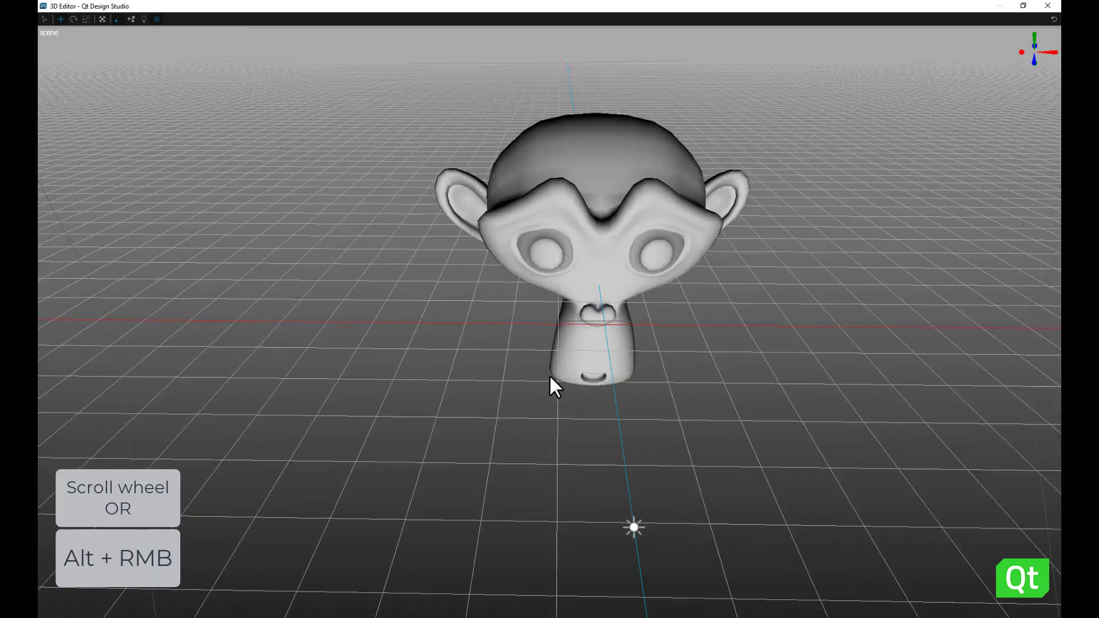
scroll(550, 378, up, 1)
scroll(550, 378, down, 2)
scroll(550, 377, down, 2)
scroll(550, 378, down, 2)
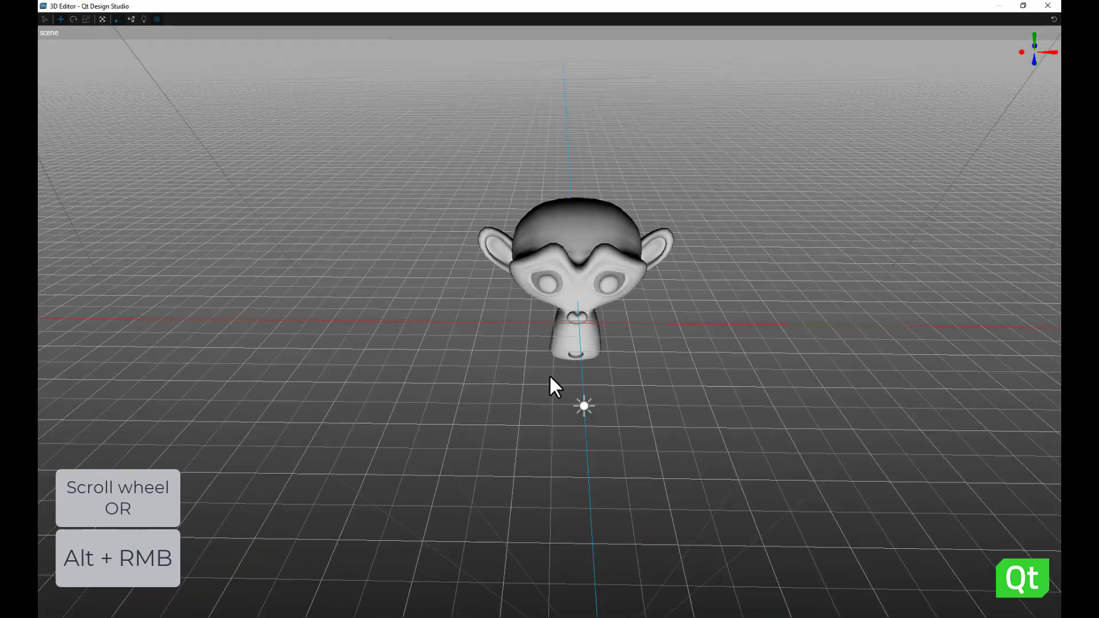
scroll(550, 378, down, 3)
scroll(550, 378, down, 1)
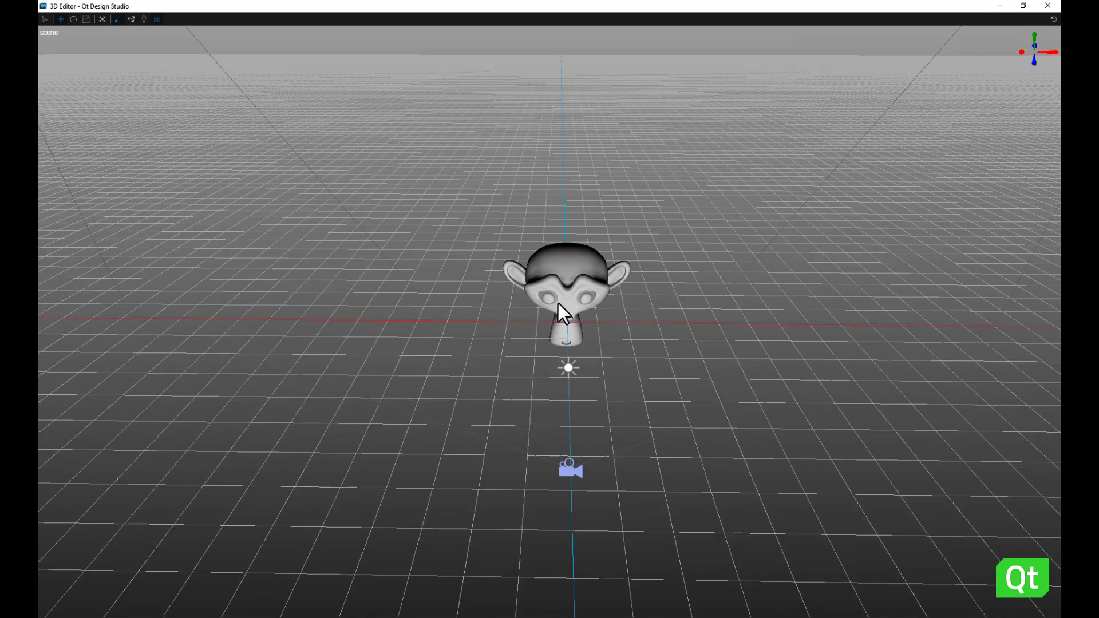
Step: Select the monkey head and frame it in view with Fit Selected and F
click(562, 270)
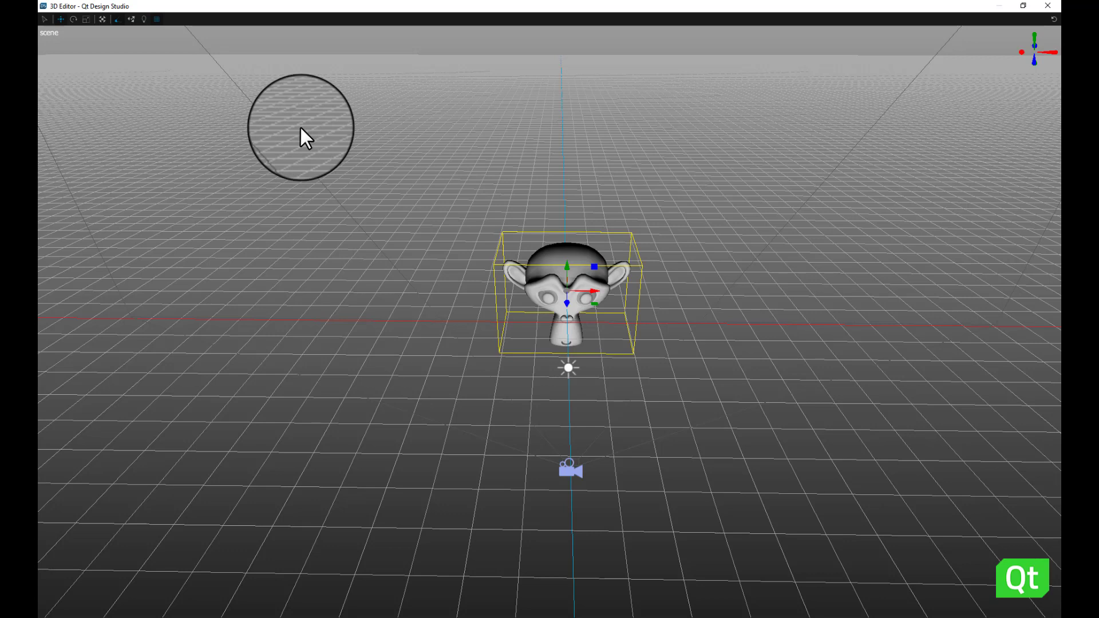
click(101, 19)
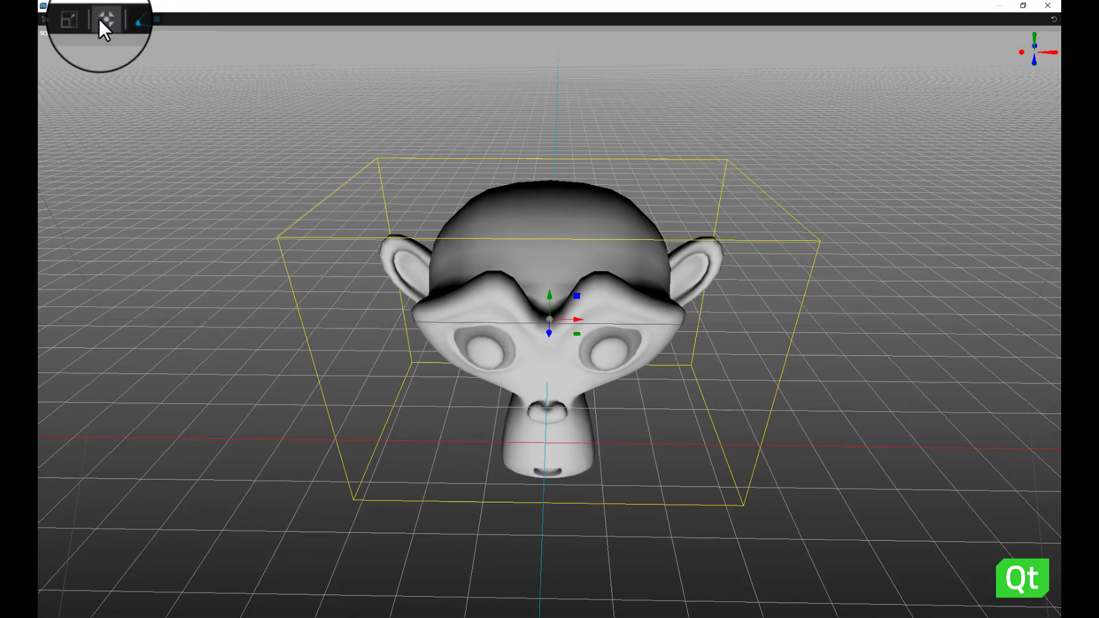
key(f)
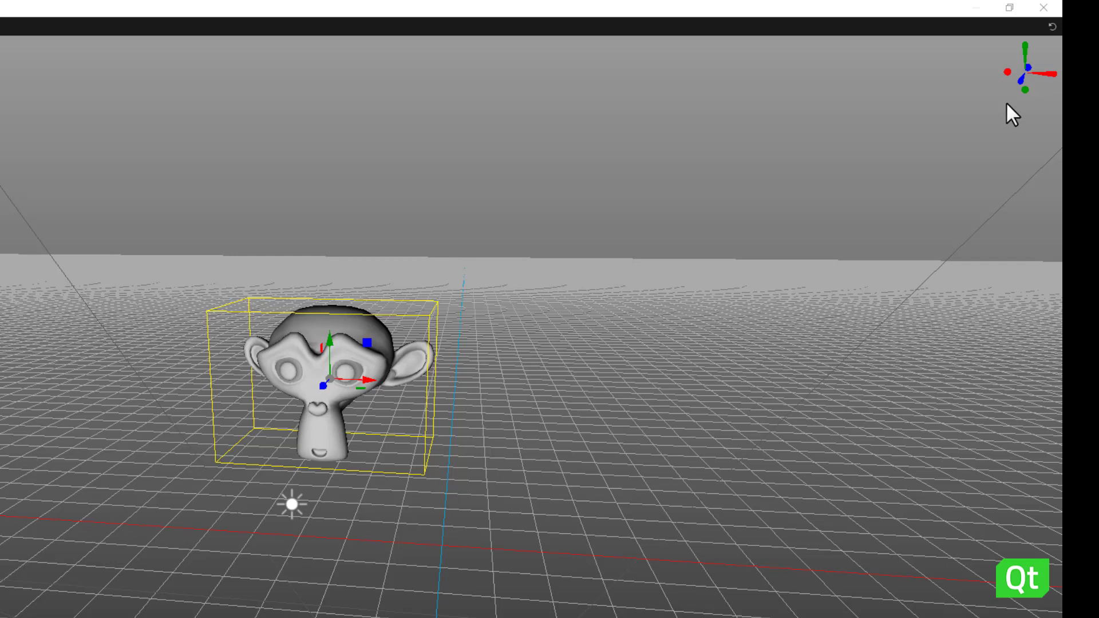
Step: Snap the view to the monkey's X-axis side profile using the navigation gizmo
click(1049, 76)
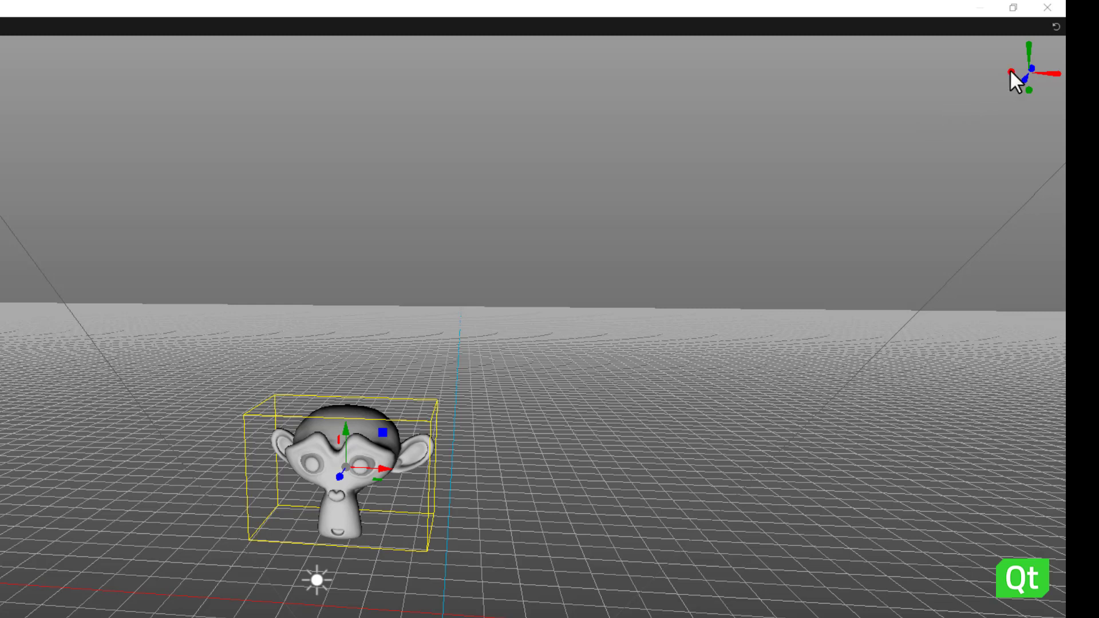
click(1010, 72)
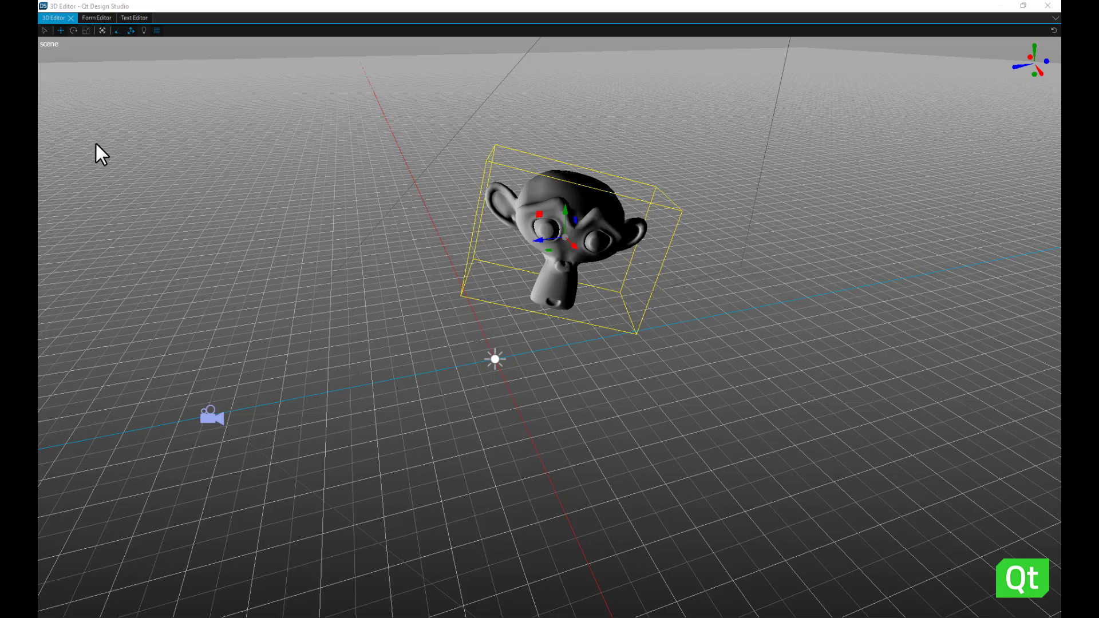
click(118, 29)
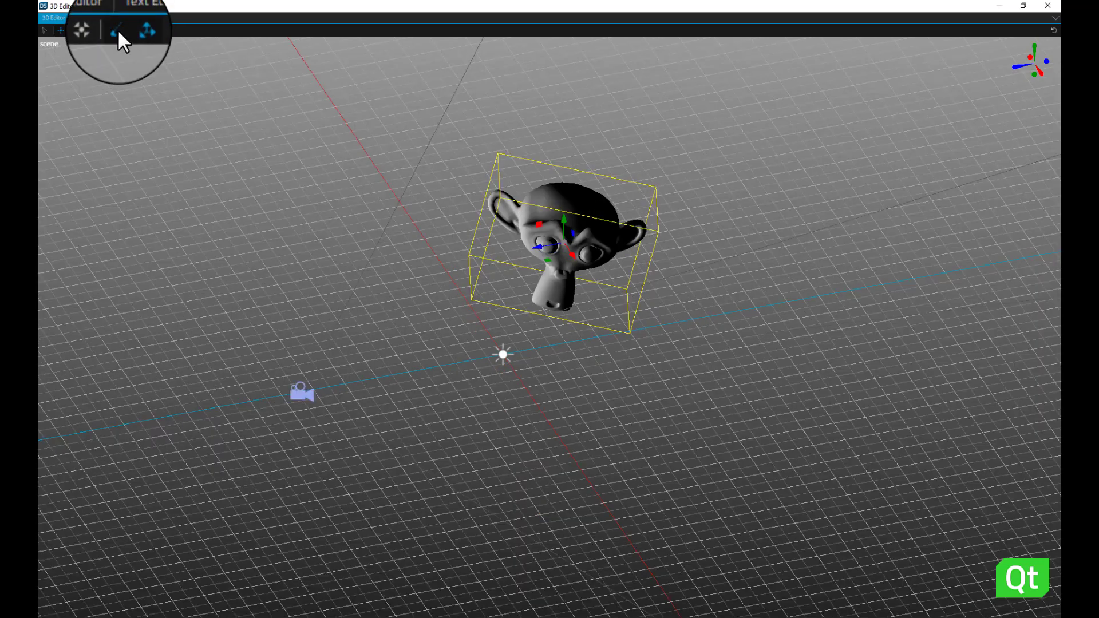
click(118, 28)
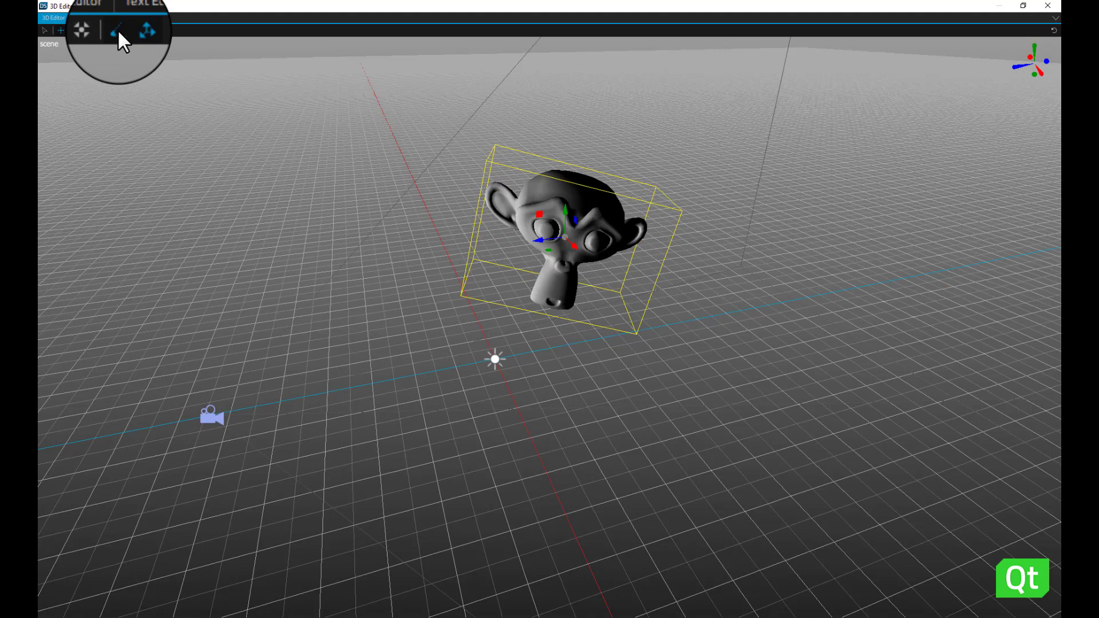
click(129, 32)
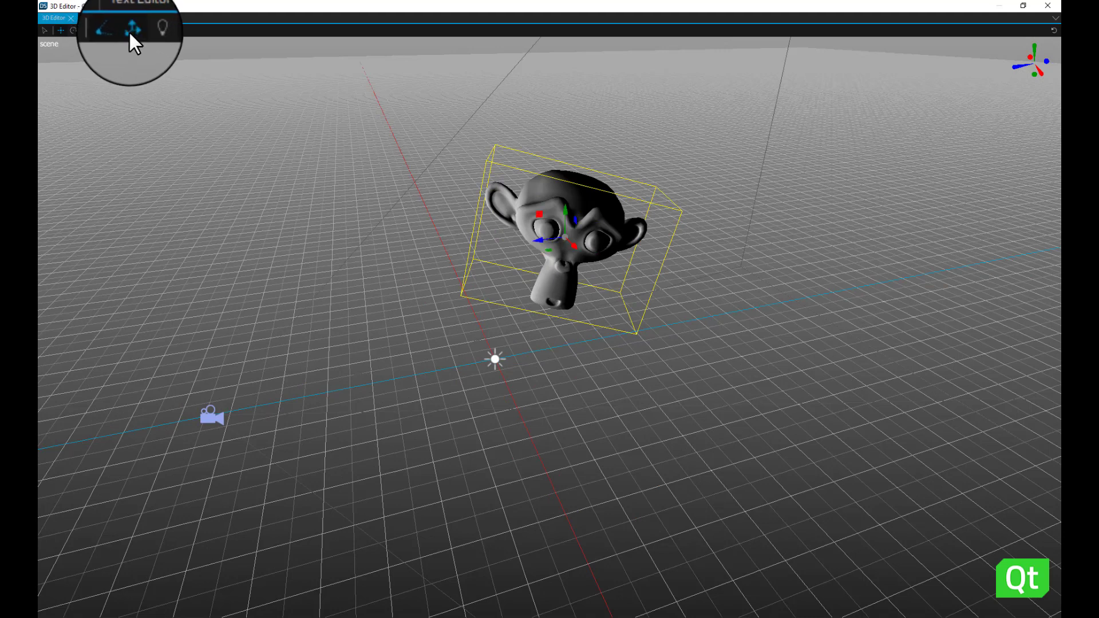
click(143, 29)
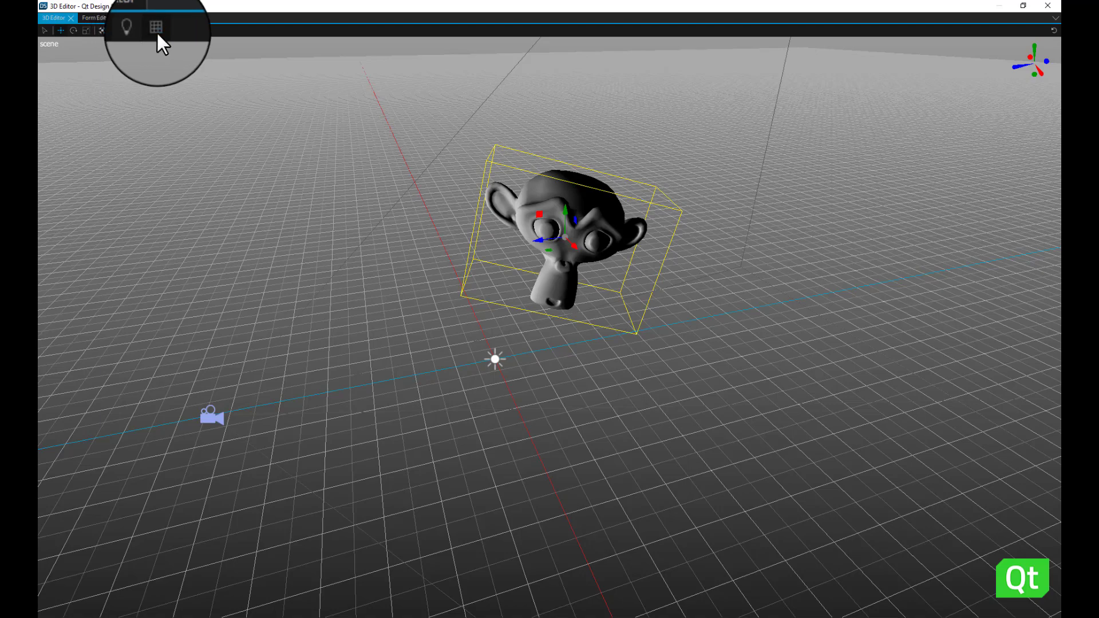
click(157, 33)
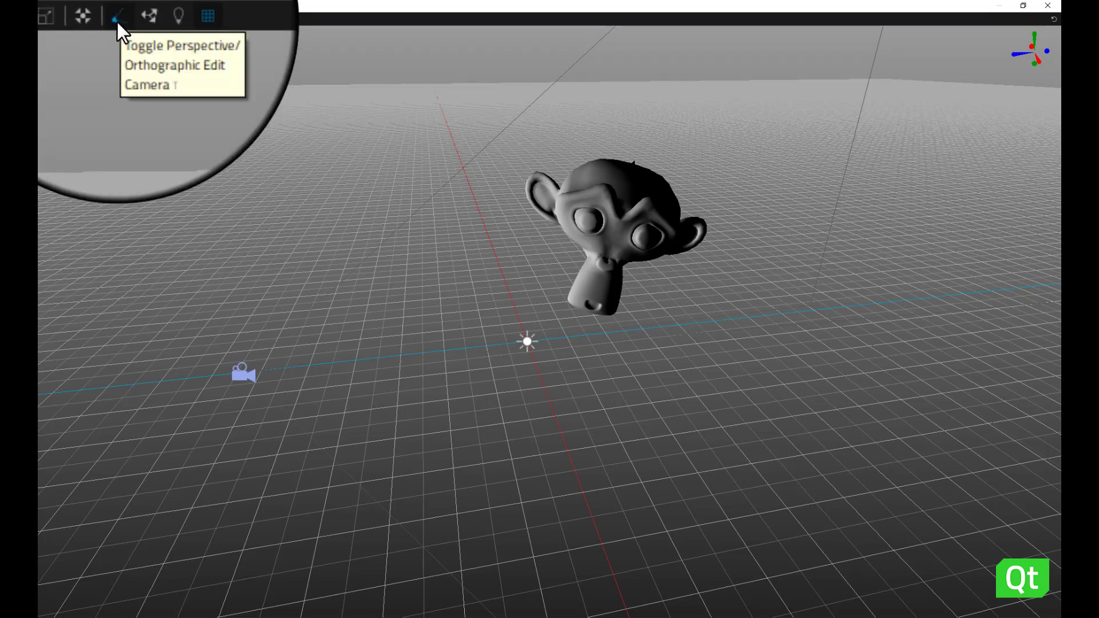
Step: Switch the edit camera to orthographic with T, then back to perspective
key(t)
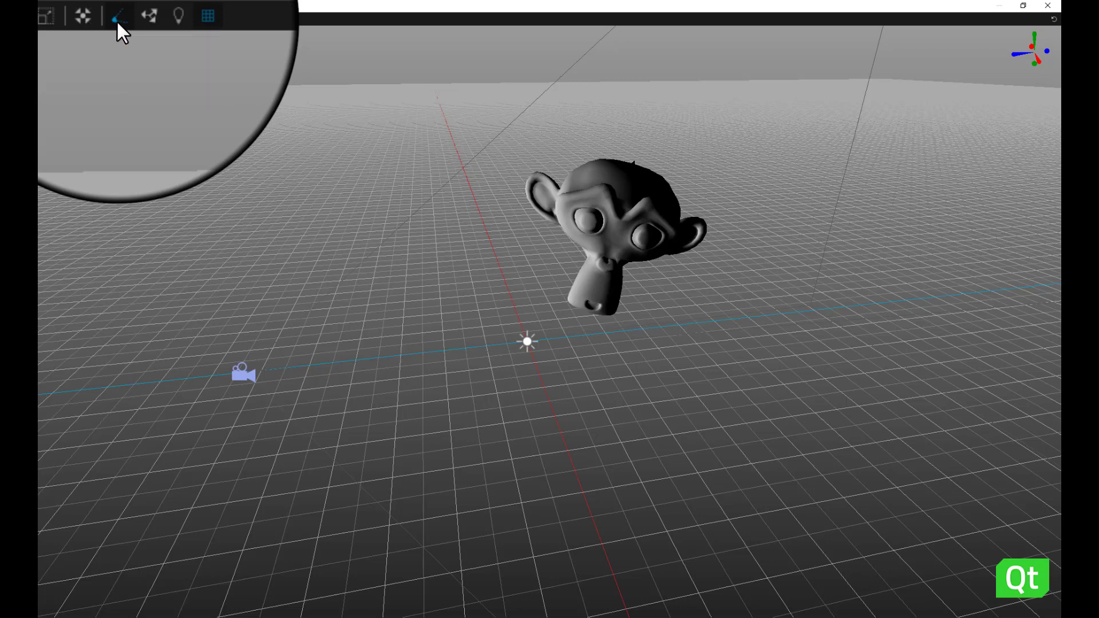
click(118, 23)
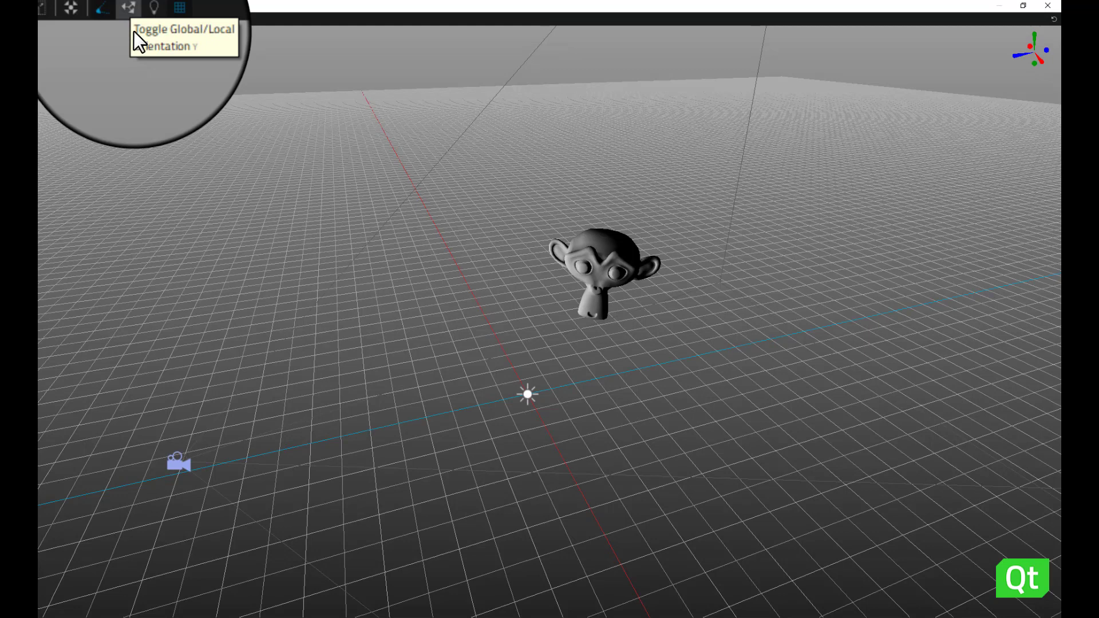
Step: Toggle gizmo orientation with Y and move the monkey head down and to the right
key(y)
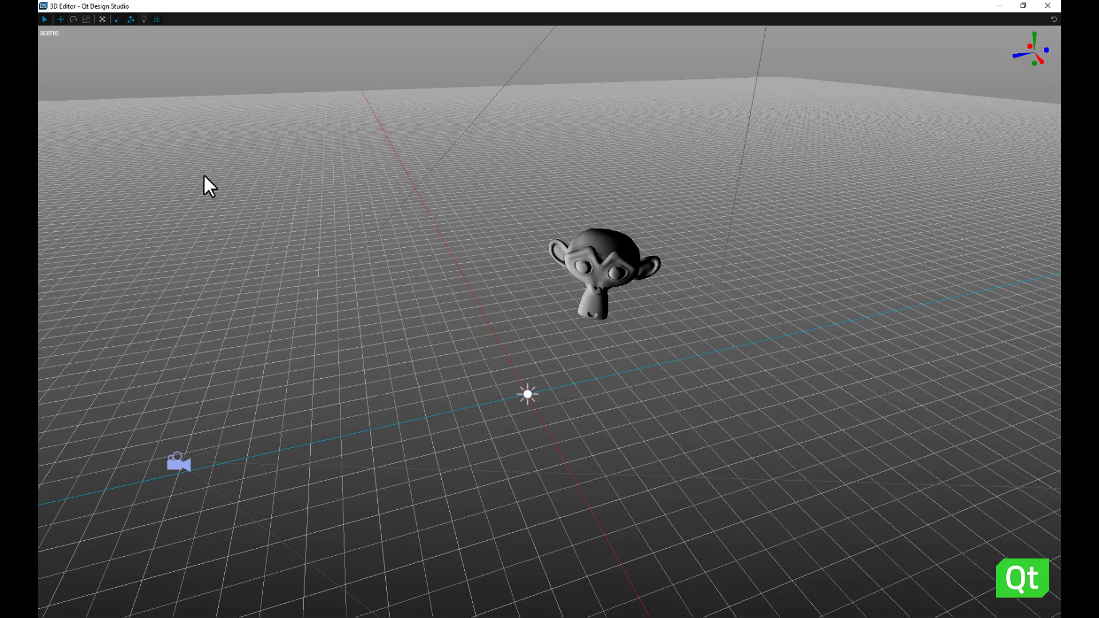
click(593, 248)
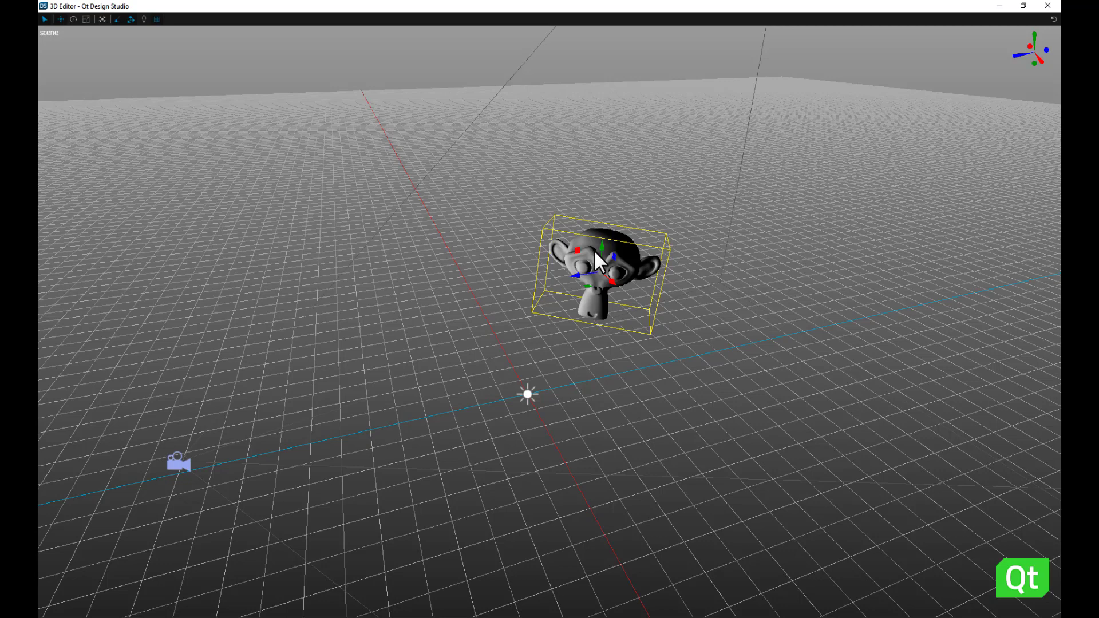
mouse_move(610, 280)
mouse_down()
mouse_move(654, 321)
mouse_move(600, 289)
mouse_up()
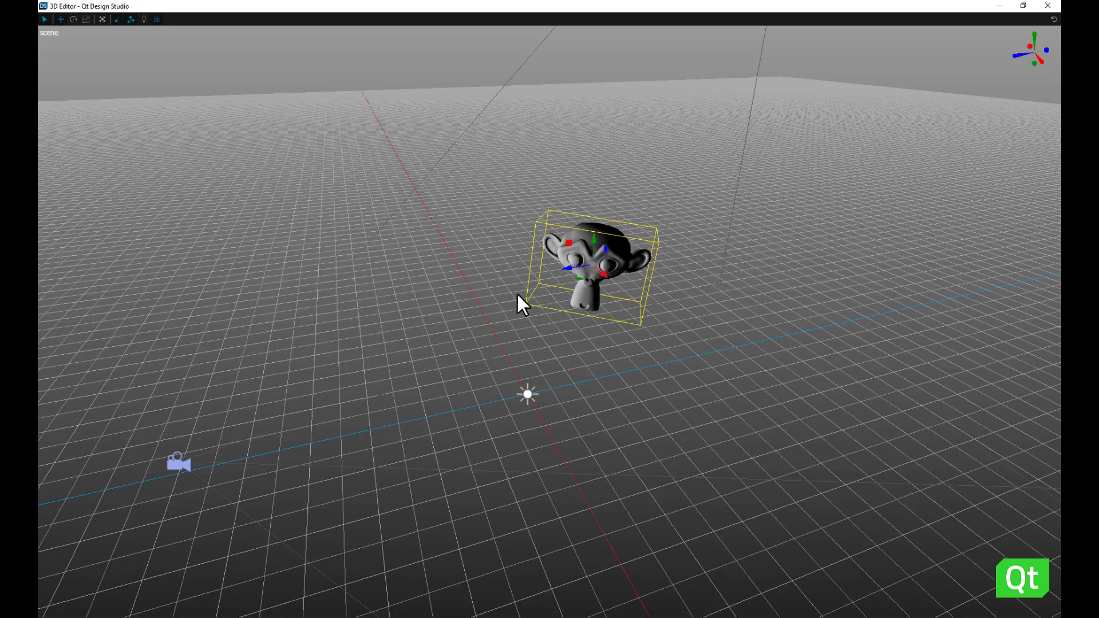
Step: Switch to the other global/local orientation and move the monkey head to the right
click(452, 297)
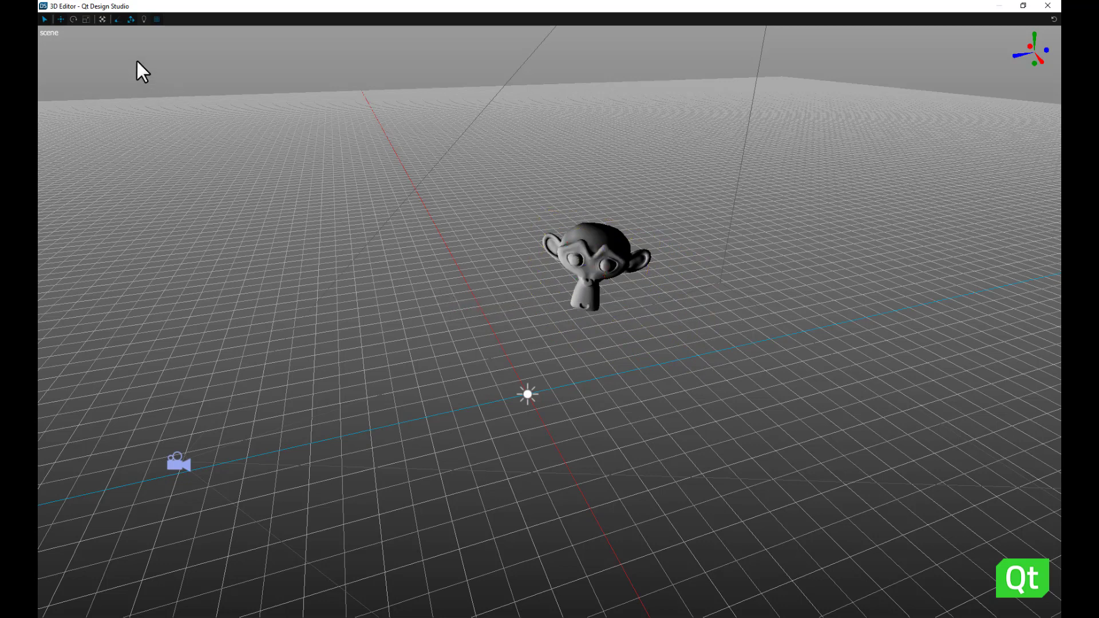
click(129, 23)
click(590, 251)
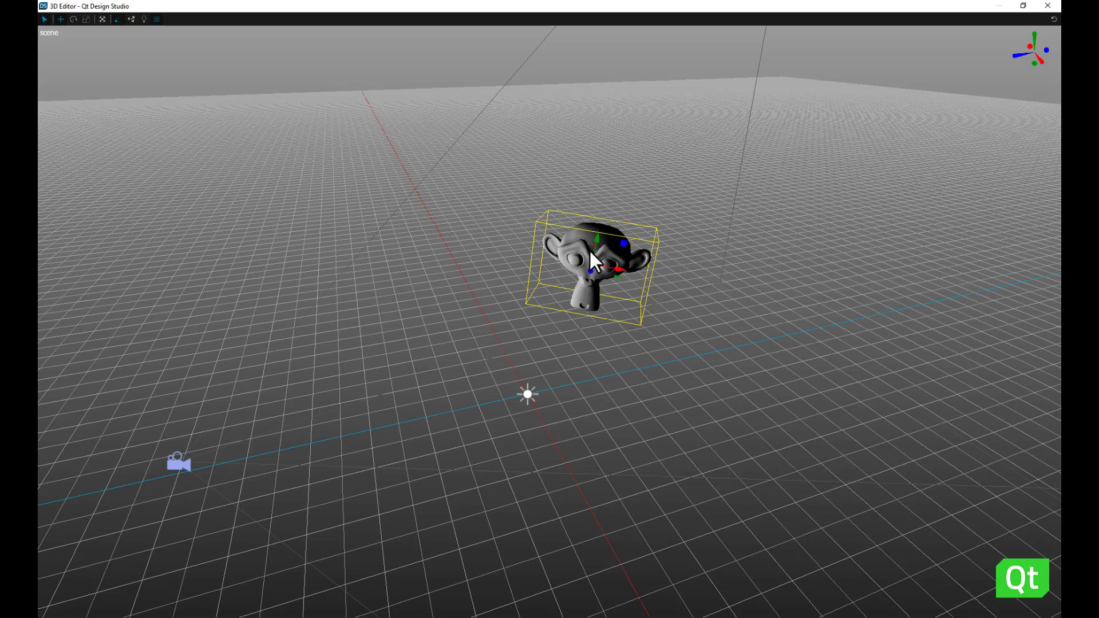
mouse_move(614, 264)
mouse_down()
mouse_move(757, 300)
mouse_move(609, 283)
mouse_move(608, 273)
mouse_up()
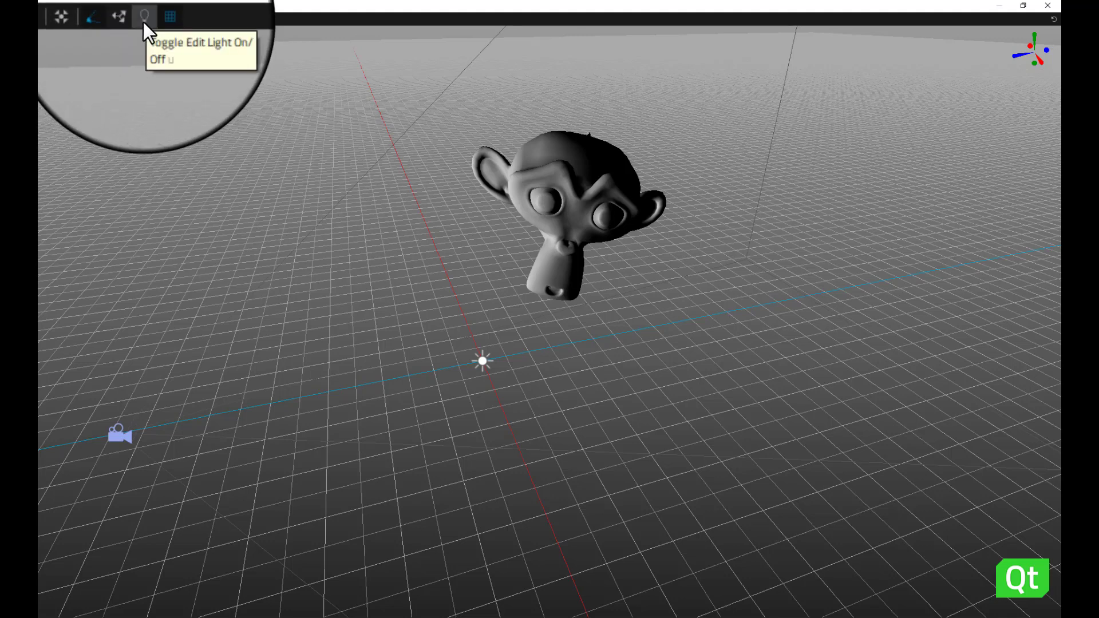
click(144, 23)
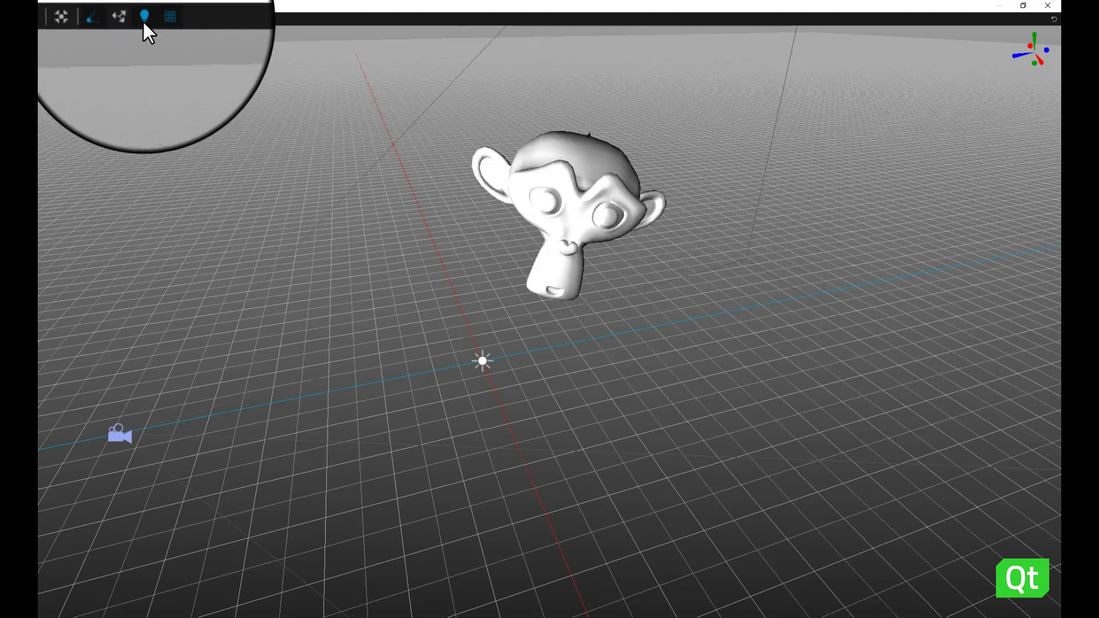
key(u)
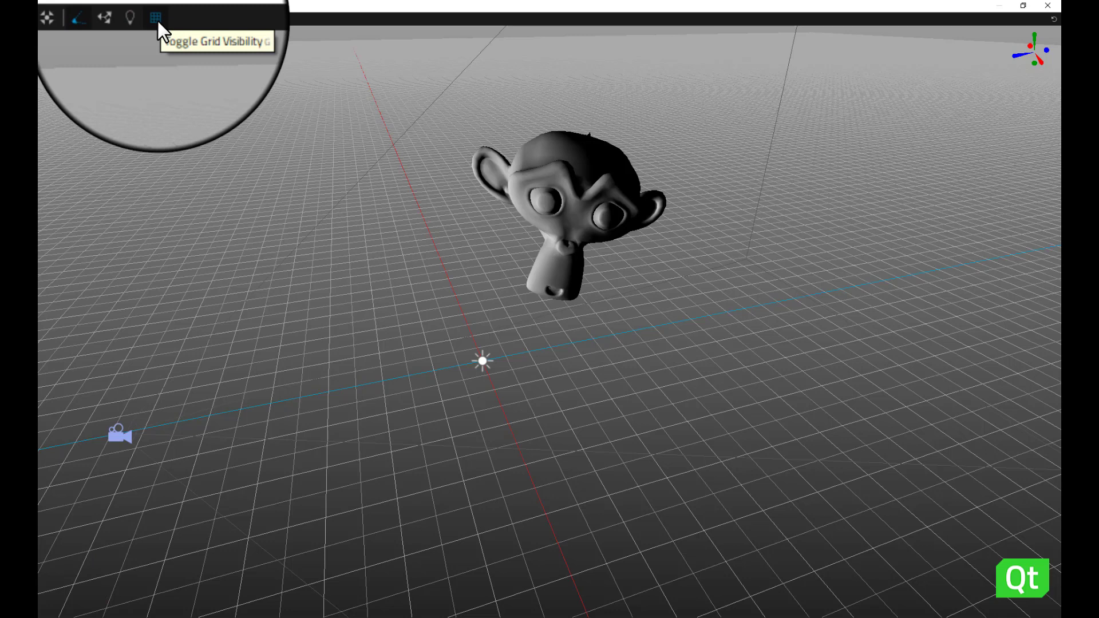
Step: Hide and re-show the floor grid, then toggle it with G
click(159, 23)
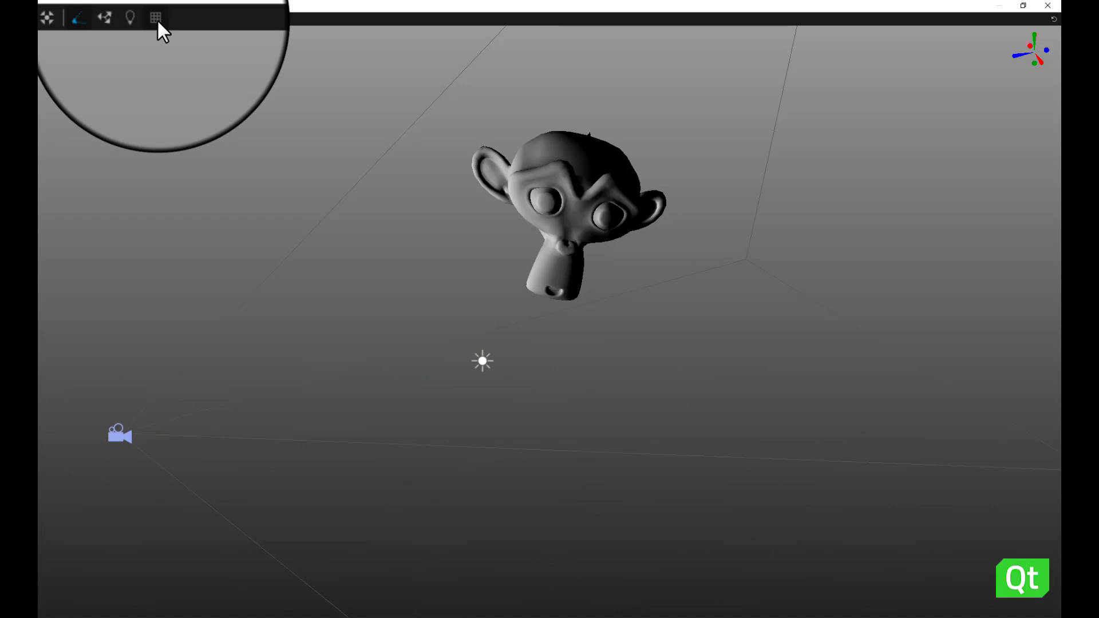
click(159, 23)
key(g)
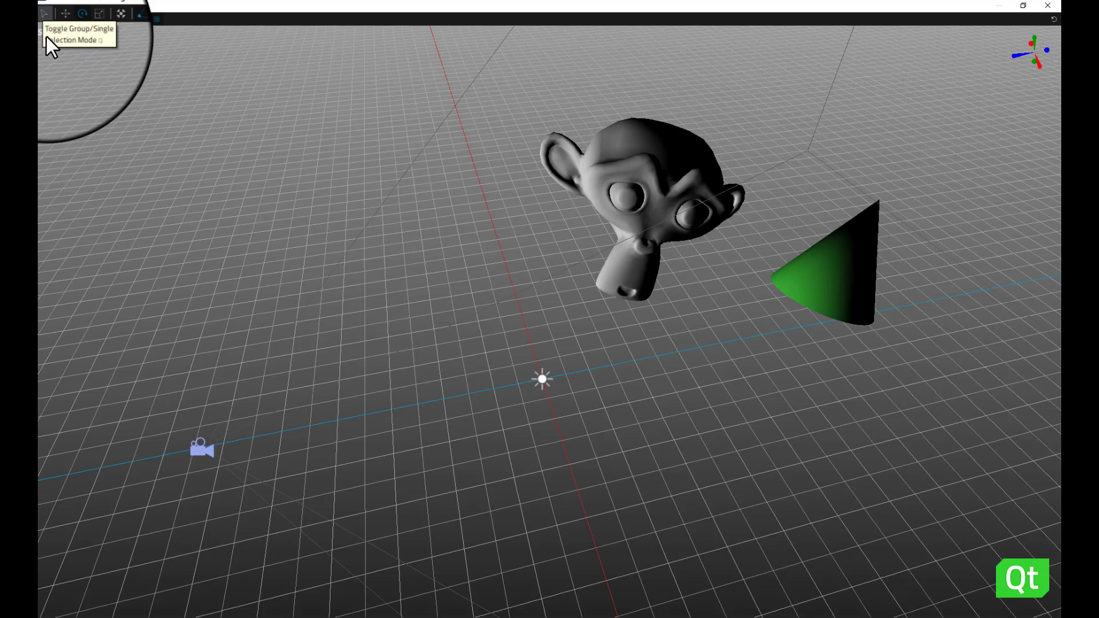
Step: Switch to single selection mode and rotate the green cone around its red axis
click(44, 20)
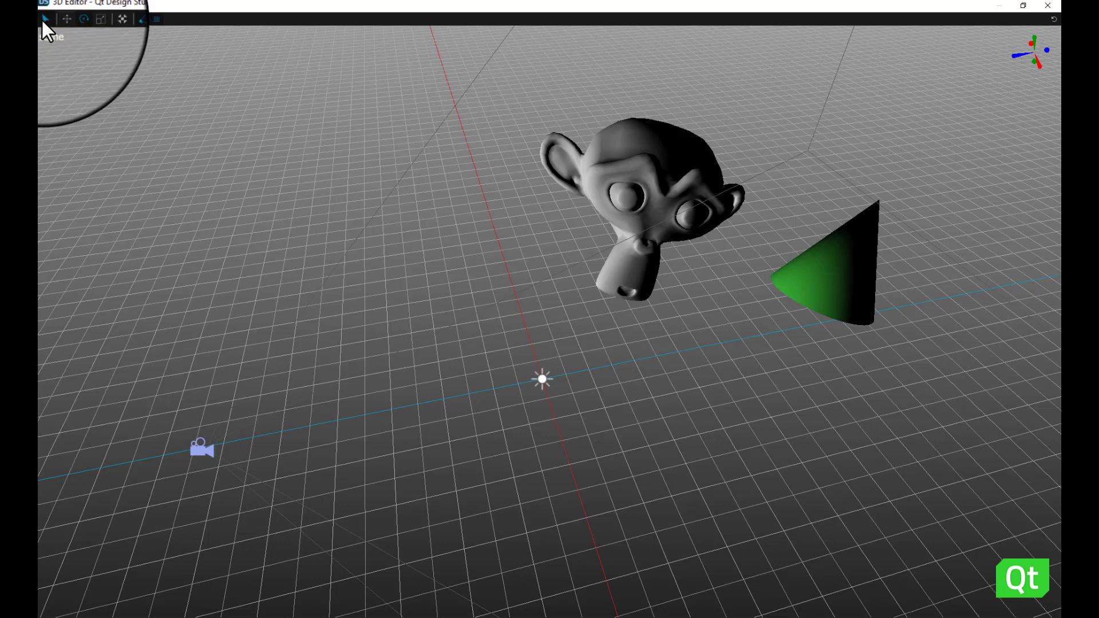
key(q)
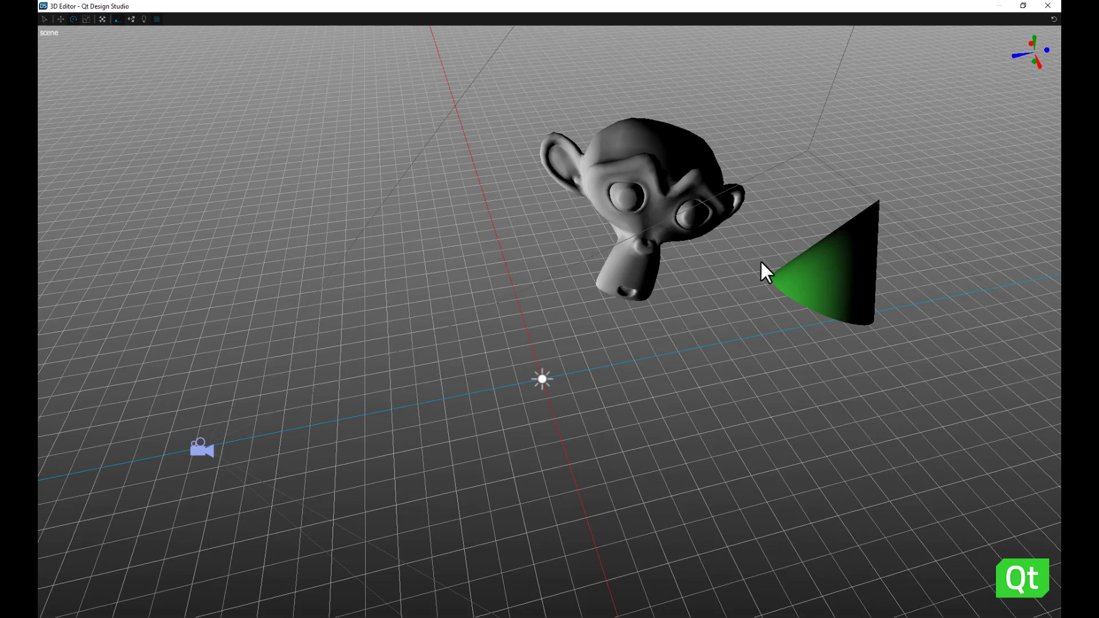
click(830, 278)
mouse_move(841, 290)
mouse_down()
mouse_move(837, 259)
mouse_move(827, 303)
mouse_up()
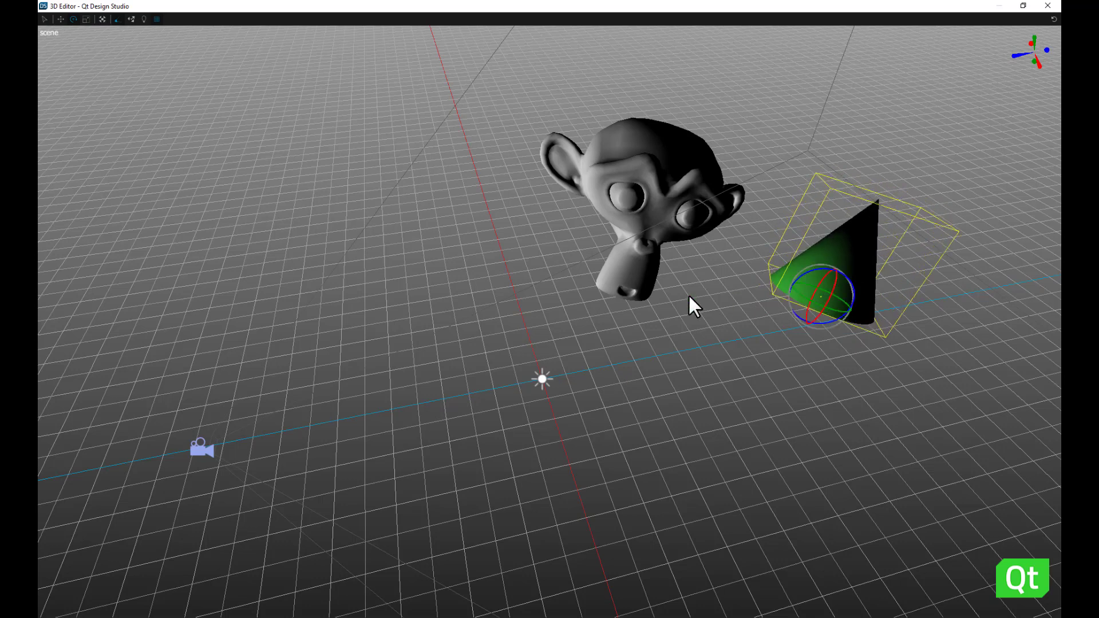
Step: Enable group selection, select the cone-and-monkey group, and rotate it as one
click(352, 303)
click(44, 22)
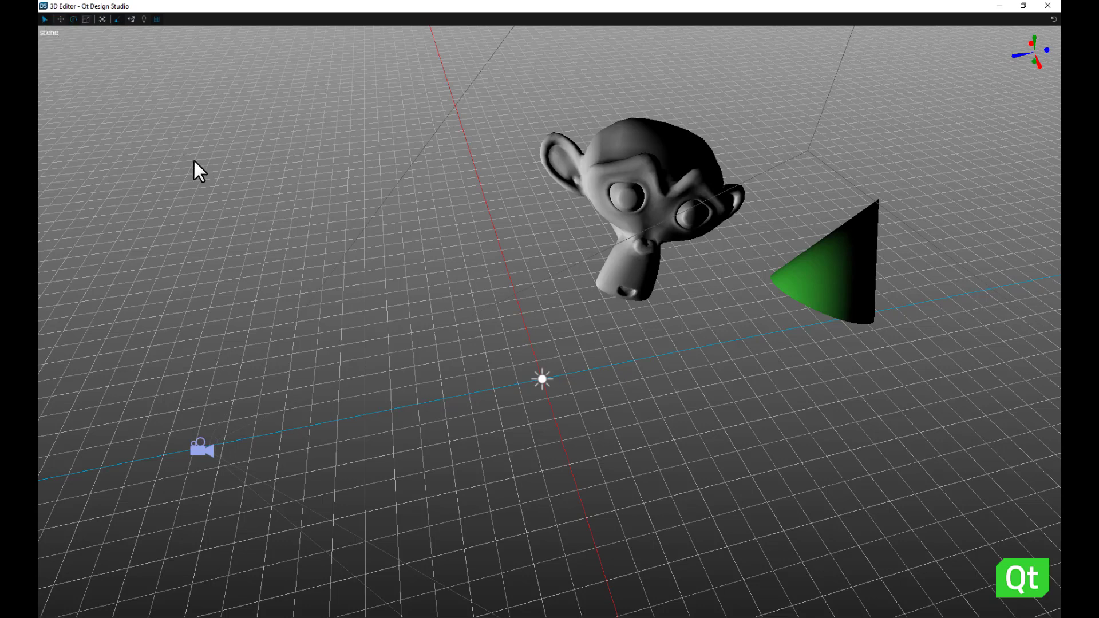
click(836, 294)
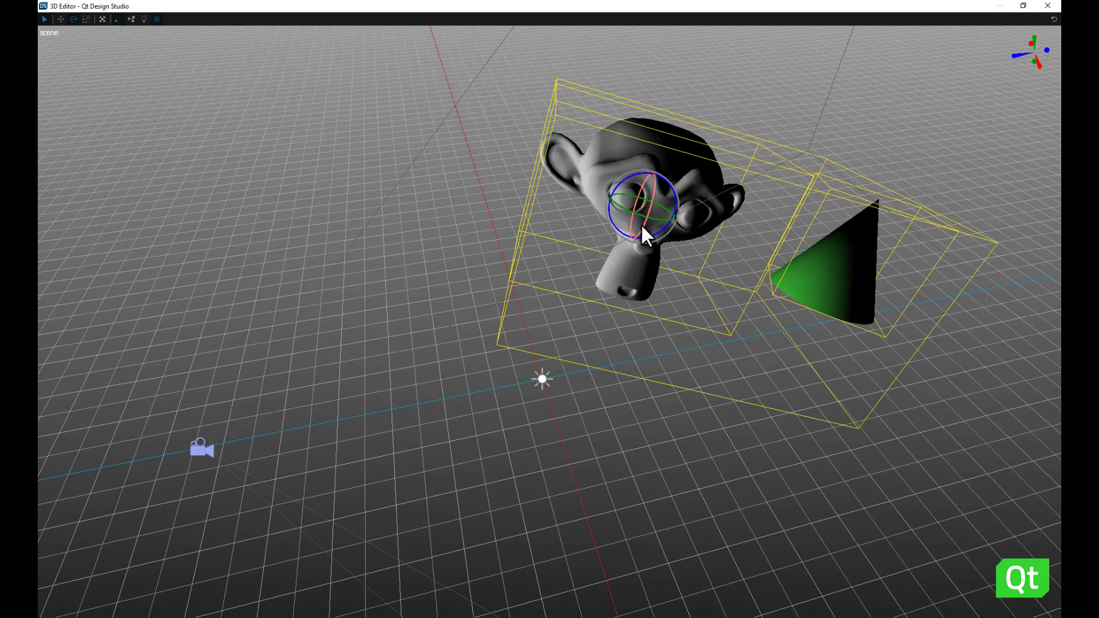
drag(643, 230, 656, 303)
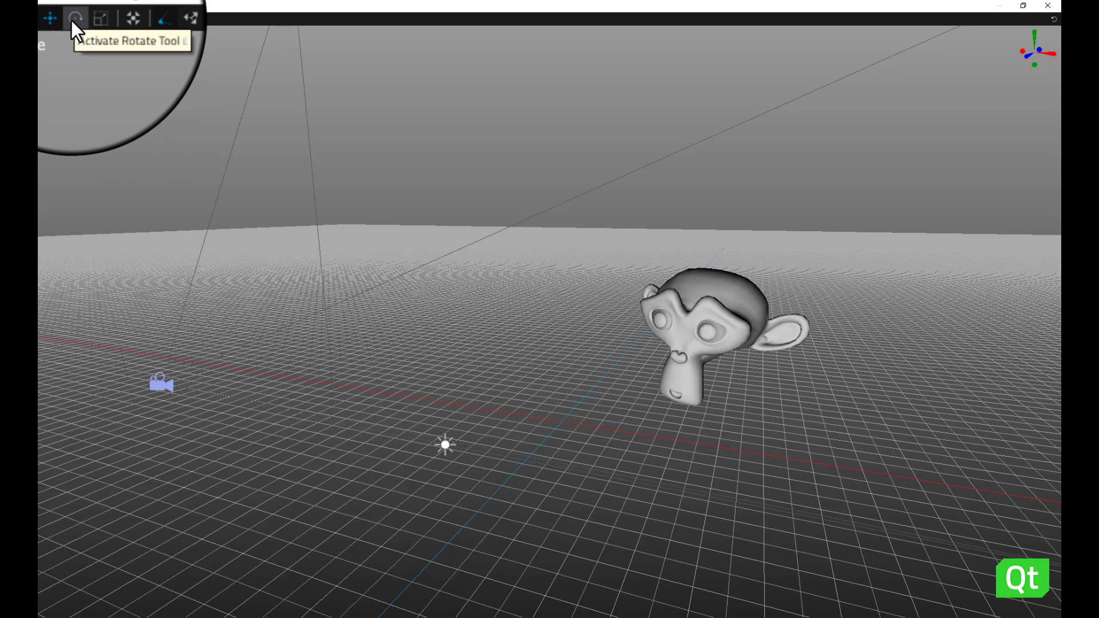
Step: With the Rotate tool (E), select the monkey head and turn it slightly
key(e)
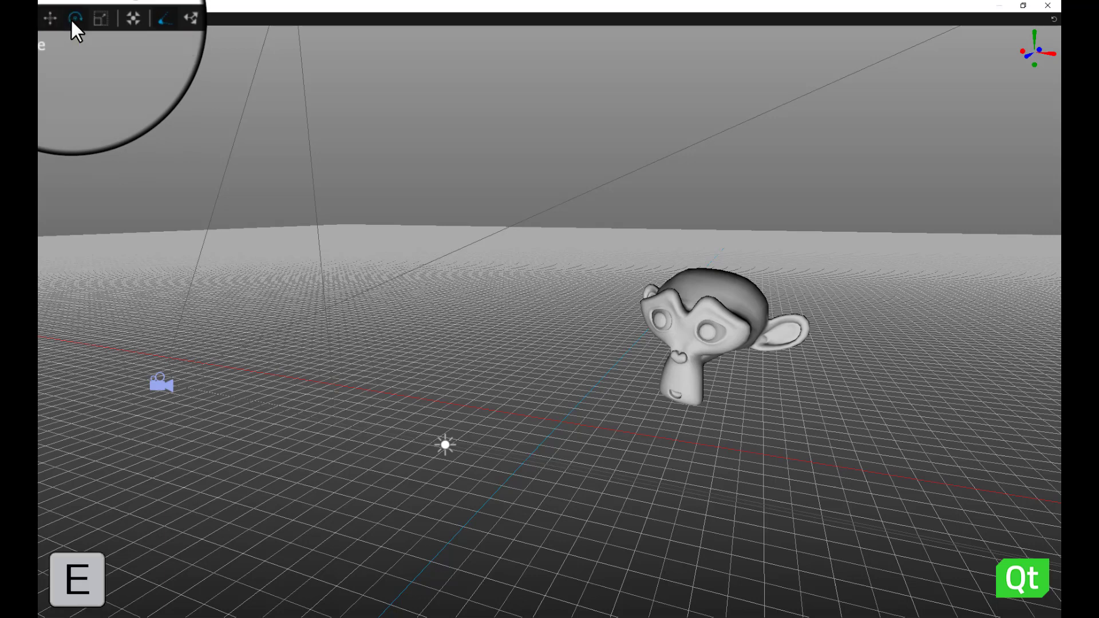
click(693, 302)
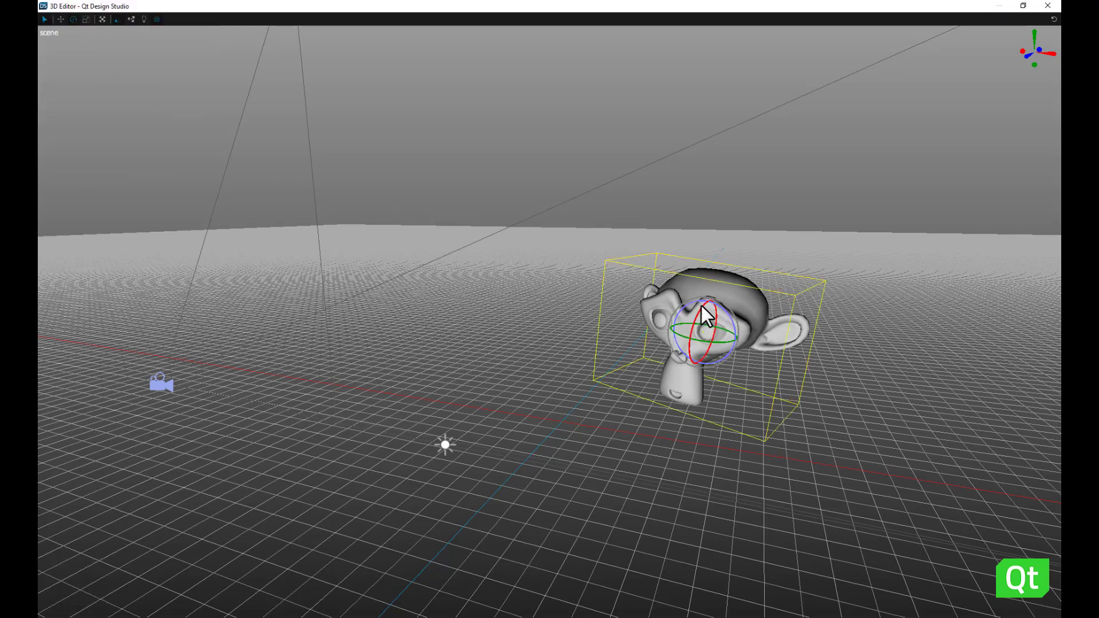
mouse_move(716, 315)
mouse_down()
mouse_move(706, 363)
mouse_move(628, 349)
mouse_move(763, 229)
mouse_move(712, 316)
mouse_move(733, 297)
mouse_move(636, 368)
mouse_move(722, 338)
mouse_move(698, 294)
mouse_move(685, 345)
mouse_up()
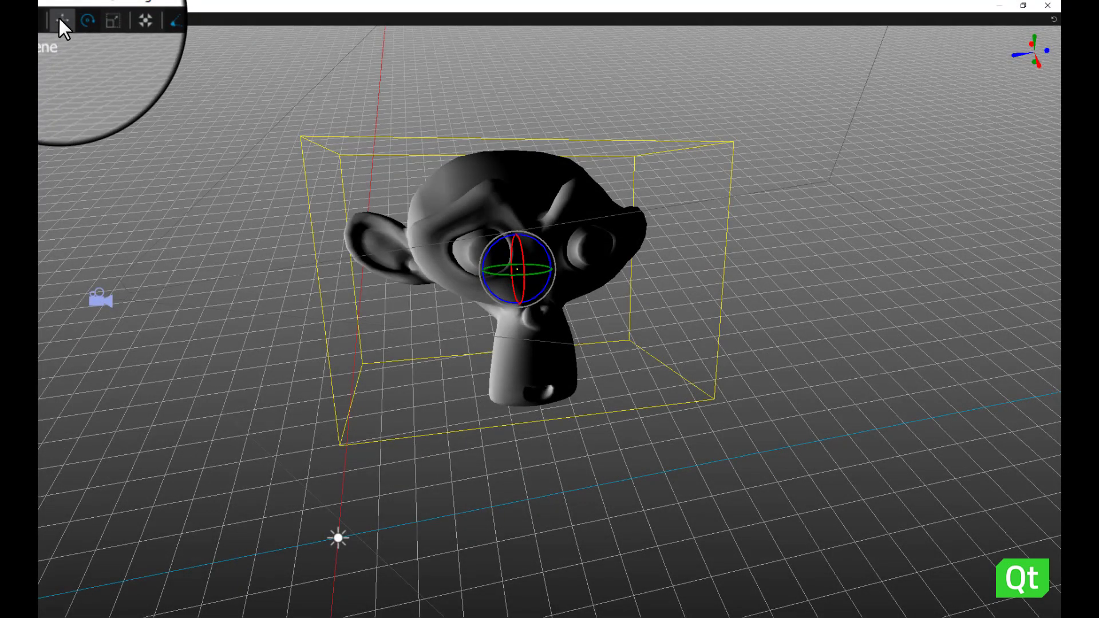
Step: With the Move tool (W), drag the monkey head up, back down, then rightward near the grid's center
key(w)
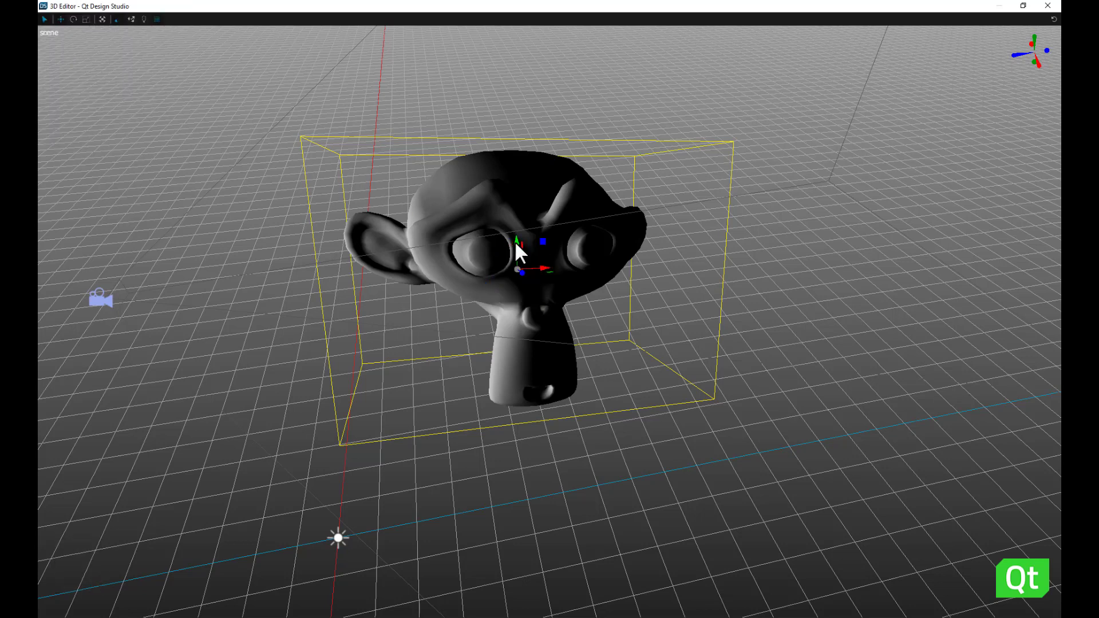
drag(516, 243, 498, 169)
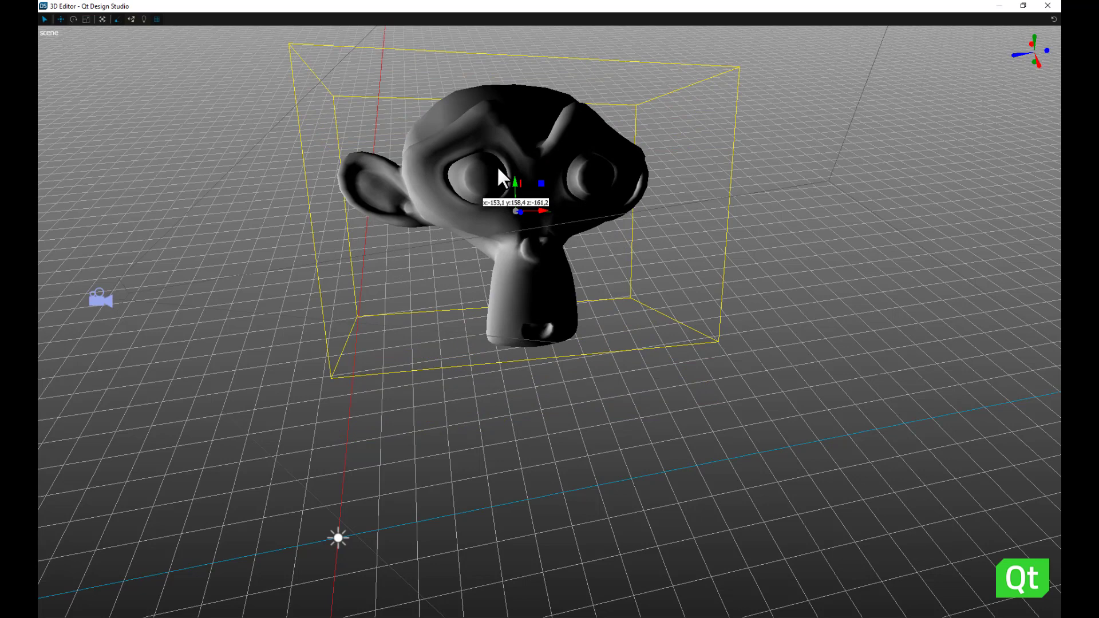
drag(498, 168, 534, 279)
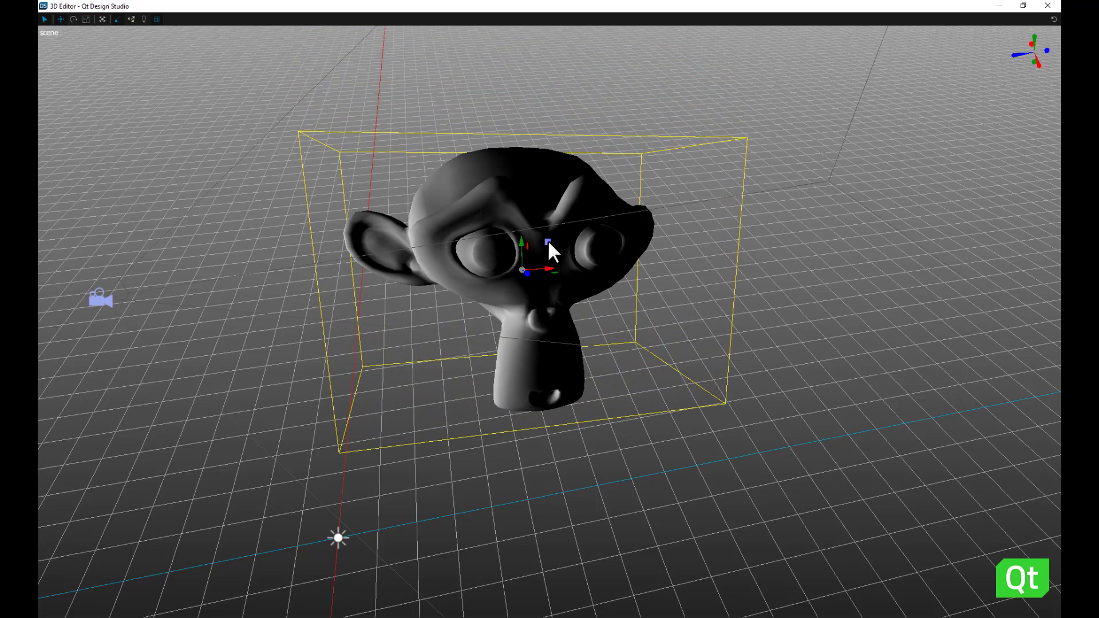
mouse_move(547, 239)
mouse_down()
mouse_move(486, 259)
mouse_move(572, 256)
mouse_up()
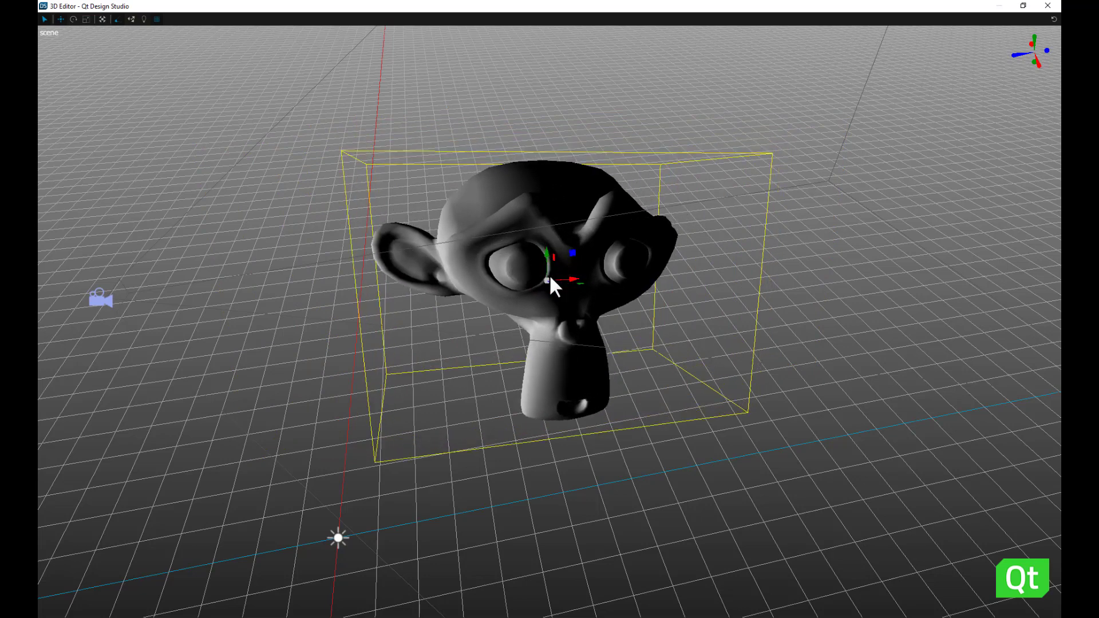
mouse_move(545, 281)
mouse_down()
mouse_move(560, 186)
mouse_move(601, 275)
mouse_up()
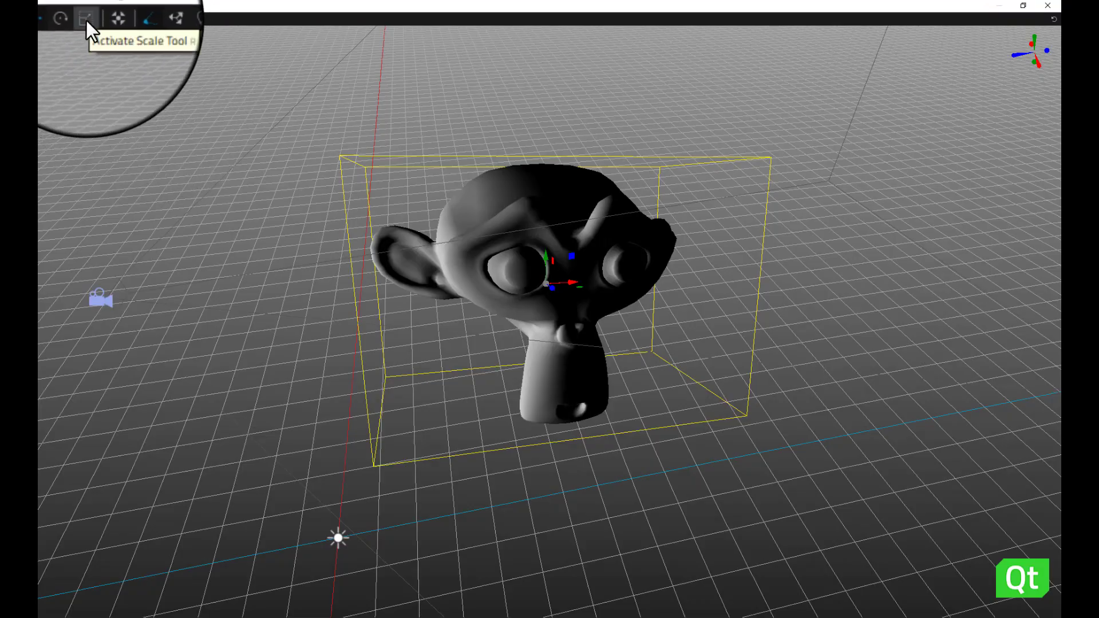
Step: With the Scale tool (R), stretch the monkey head along x and flatten it along z
key(r)
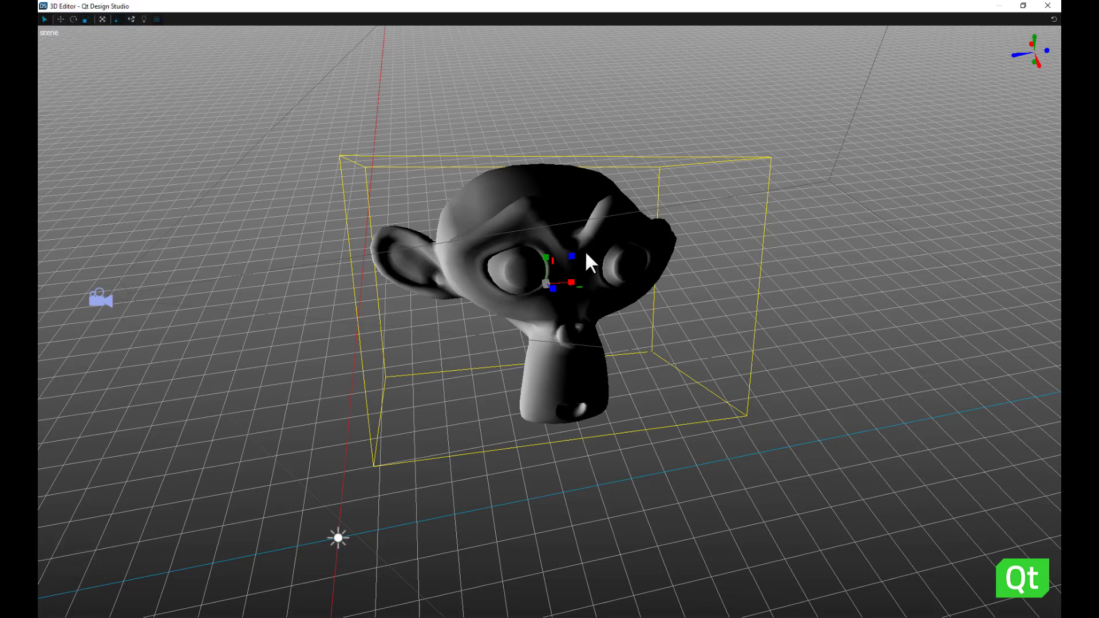
drag(571, 285, 564, 273)
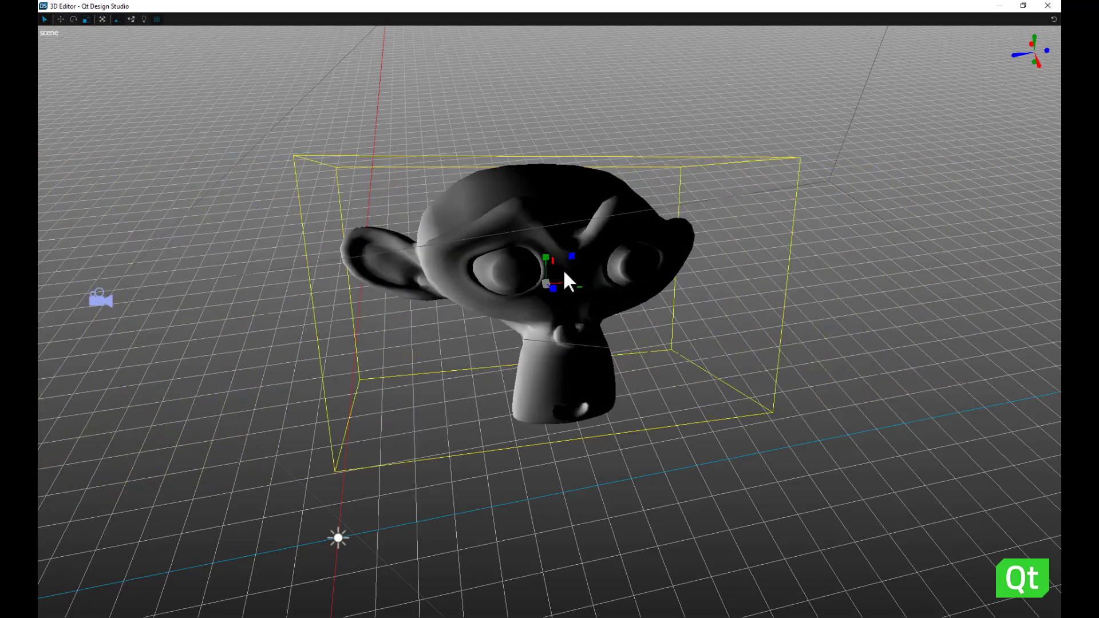
mouse_move(553, 267)
mouse_down()
mouse_move(553, 275)
mouse_move(554, 260)
mouse_up()
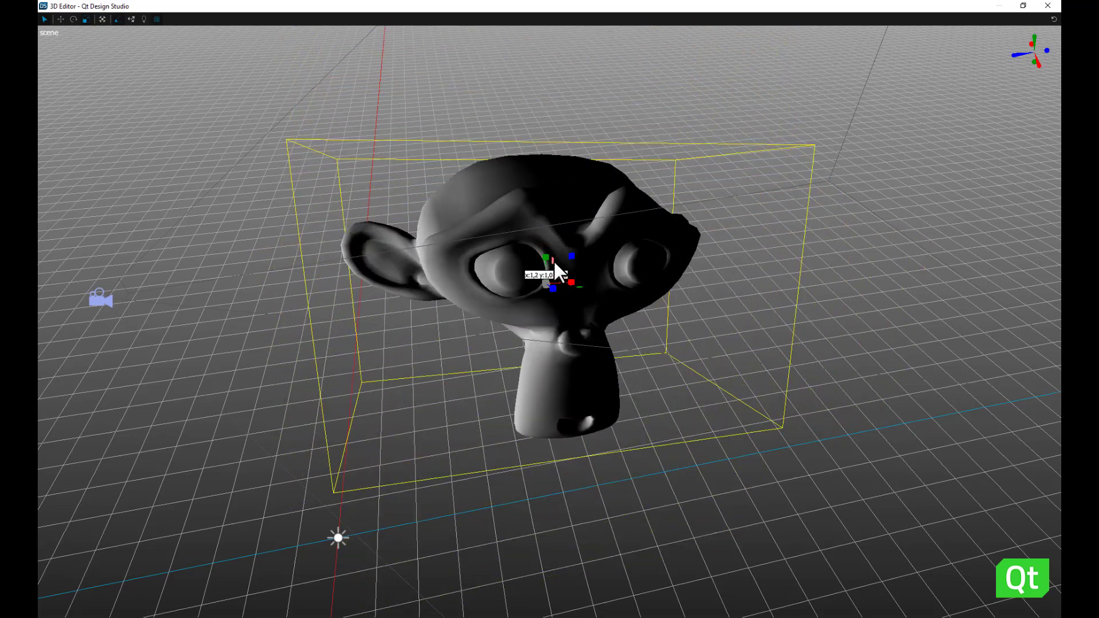